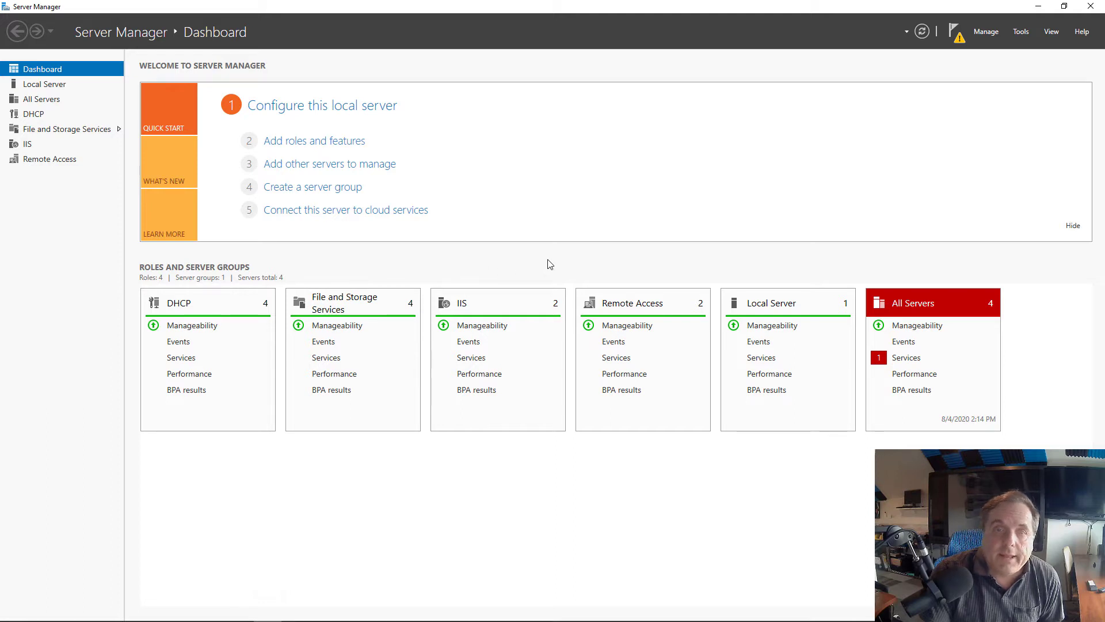
Open the Tools menu in the Server Manager header
left_click(1021, 33)
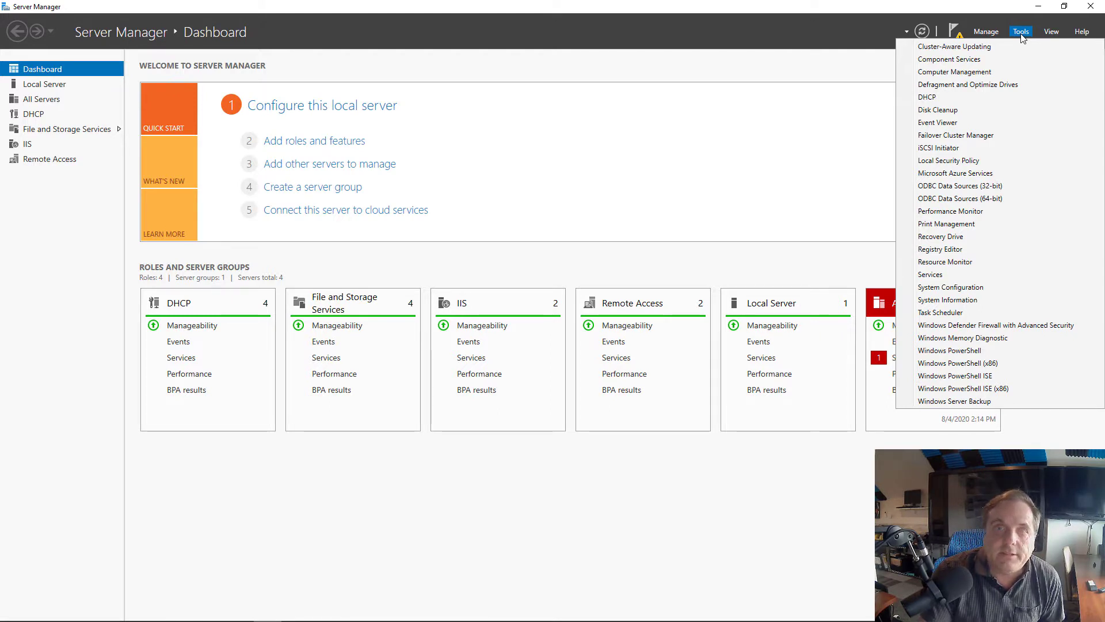
Select the connected drive target in iSCSI Initiator and auto-configure its volumes, including C:\ClusterStorage\Volume1
left_click(950, 149)
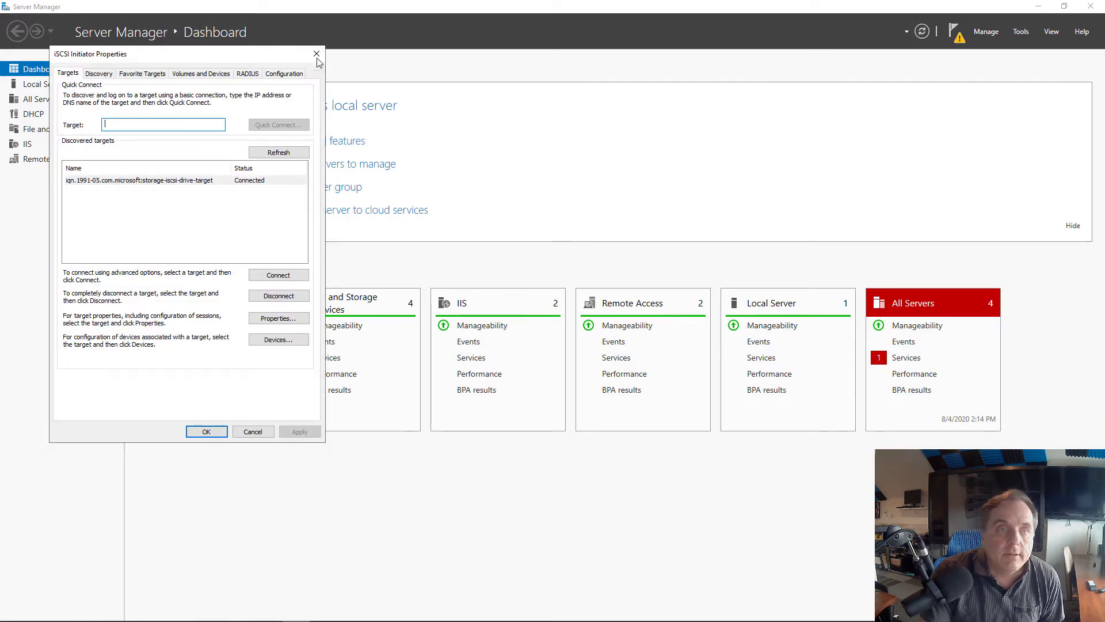
left_click_drag(311, 58, 602, 76)
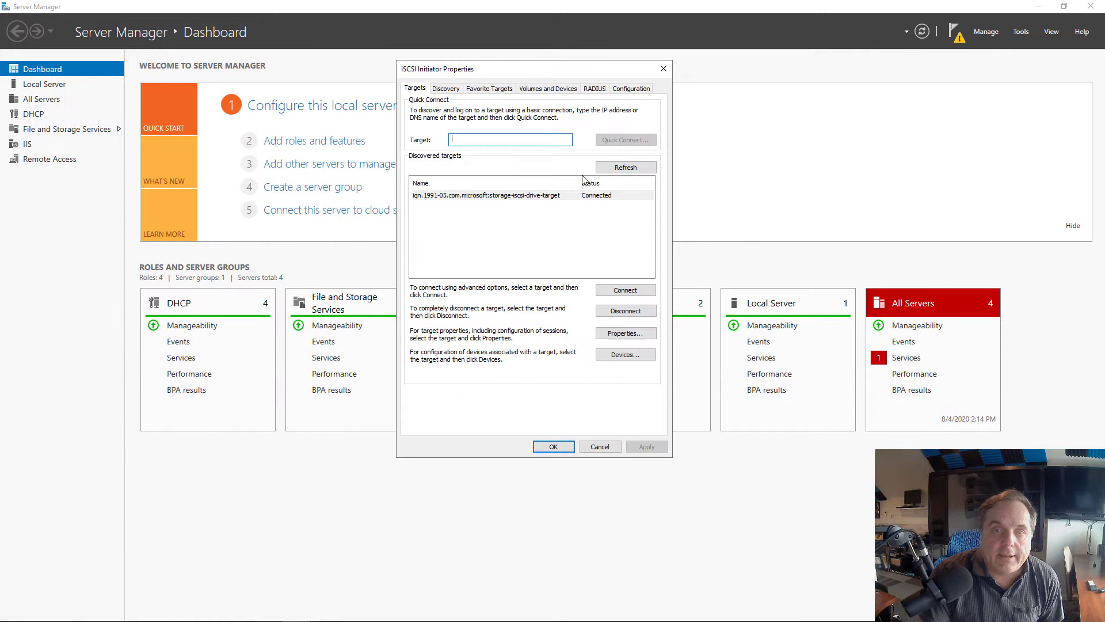
left_click(540, 199)
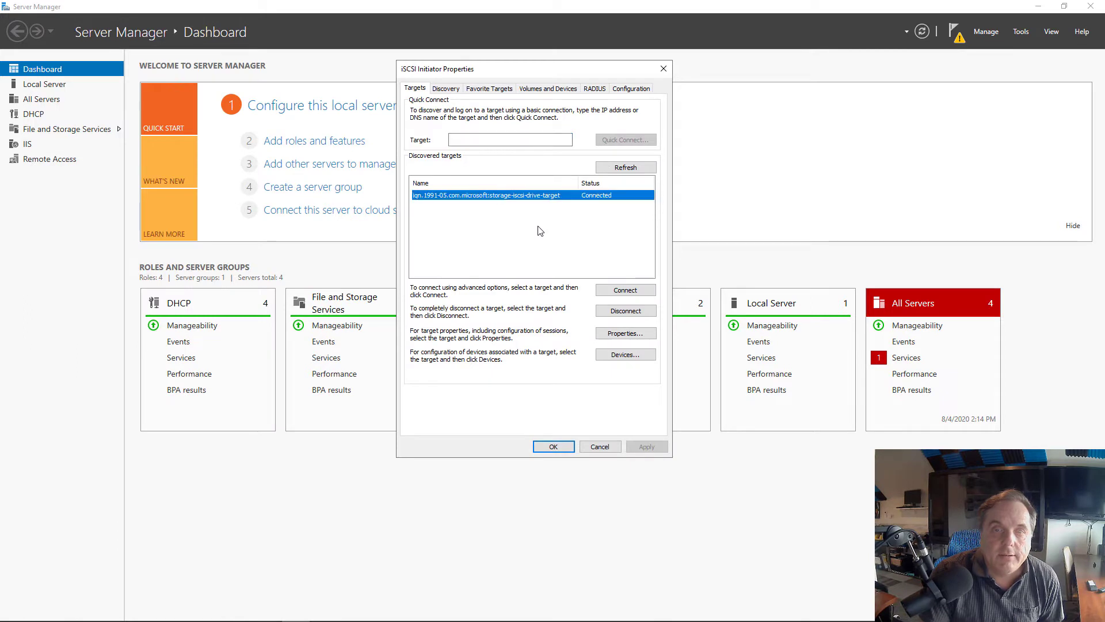
left_click(541, 89)
left_click(614, 279)
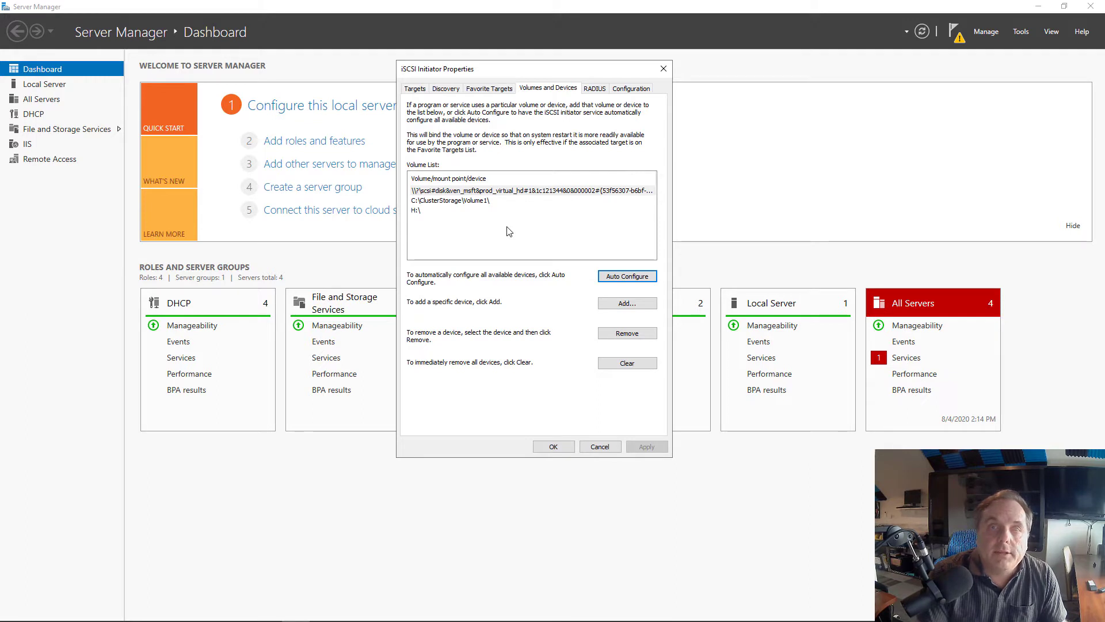
Enter the initiator's mutual CHAP secret under Configuration > CHAP, then confirm and close iSCSI Initiator Properties
left_click(634, 88)
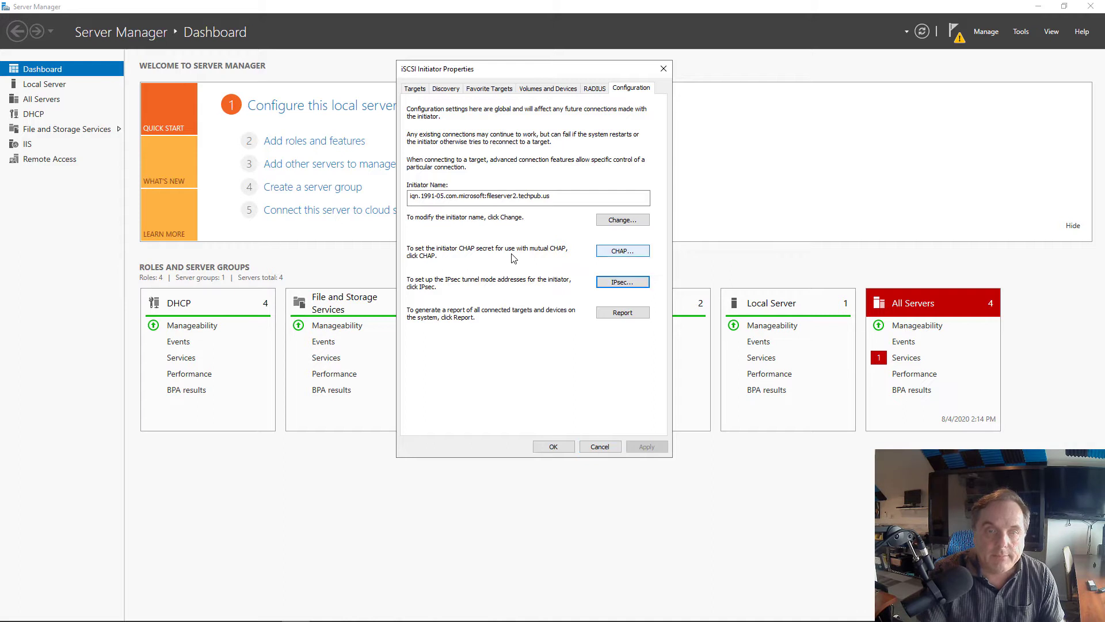
left_click(620, 252)
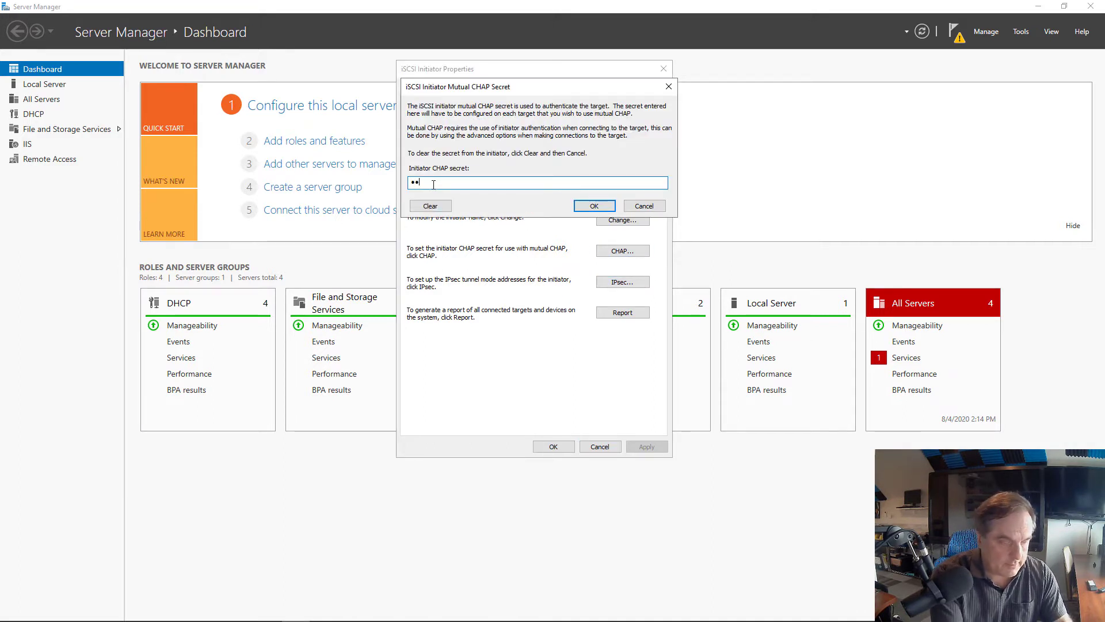
type("••••••")
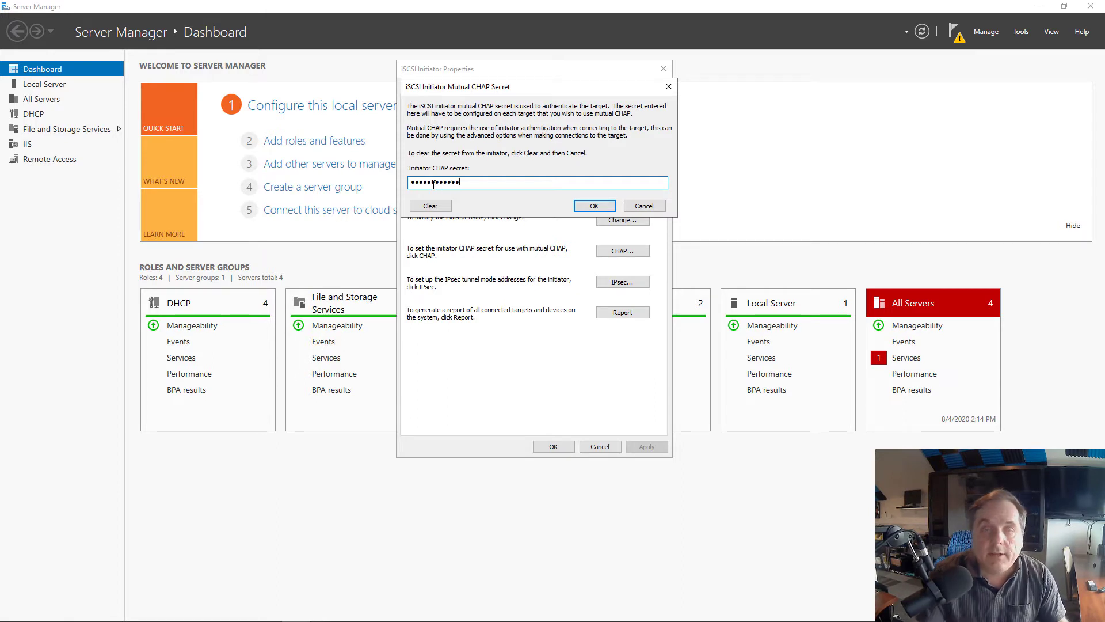
left_click(594, 206)
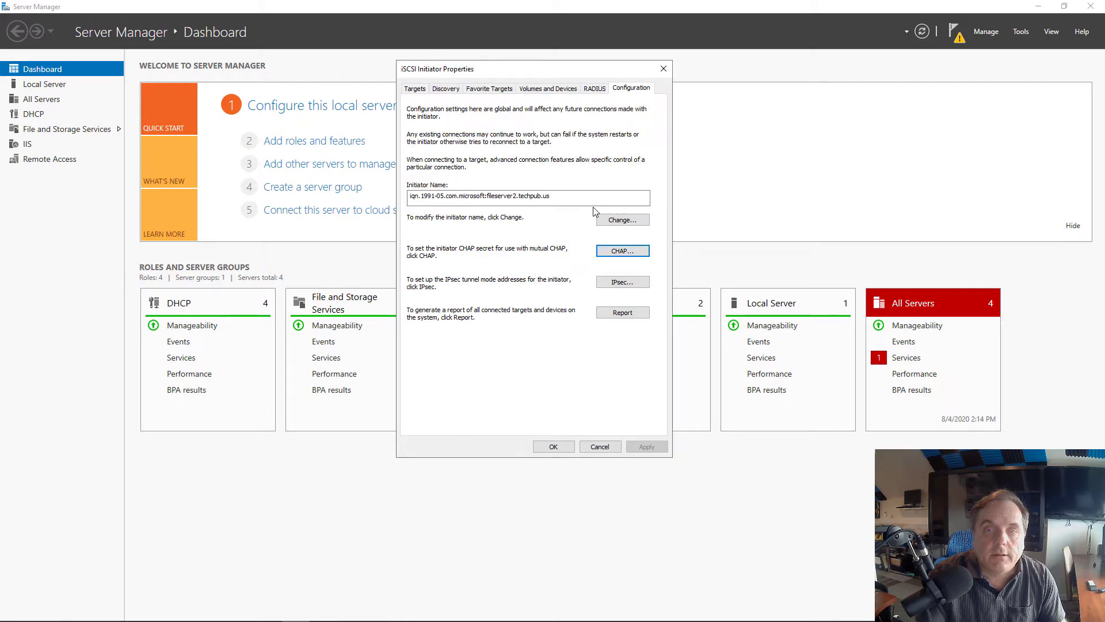
left_click(554, 448)
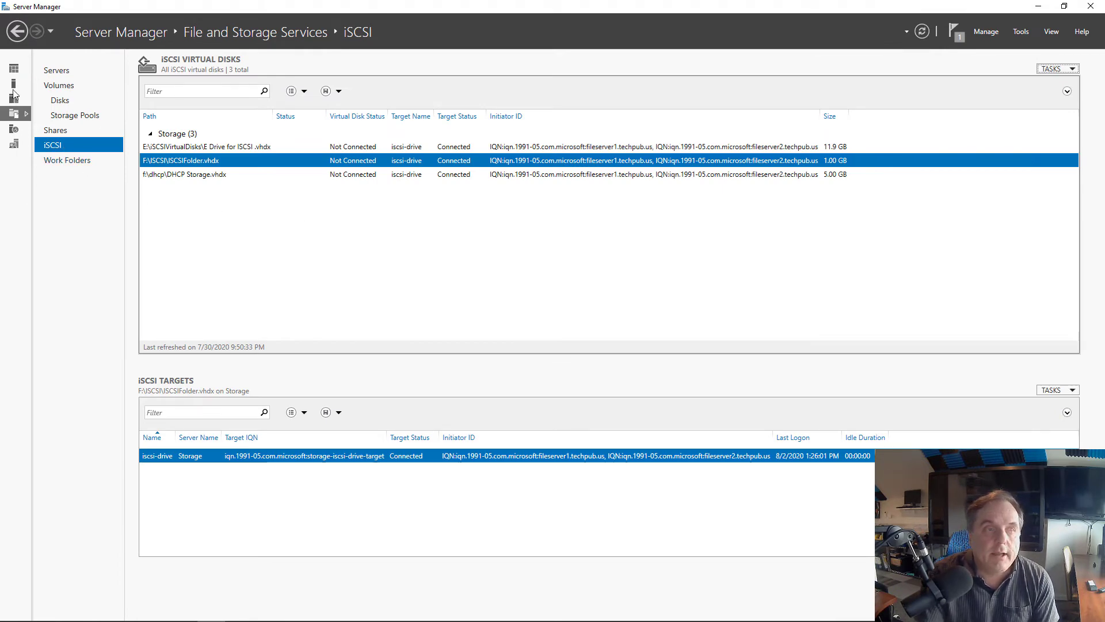
On the storage server's File and Storage Services iSCSI page, select the E Drive for iSCSI virtual disk
left_click(12, 70)
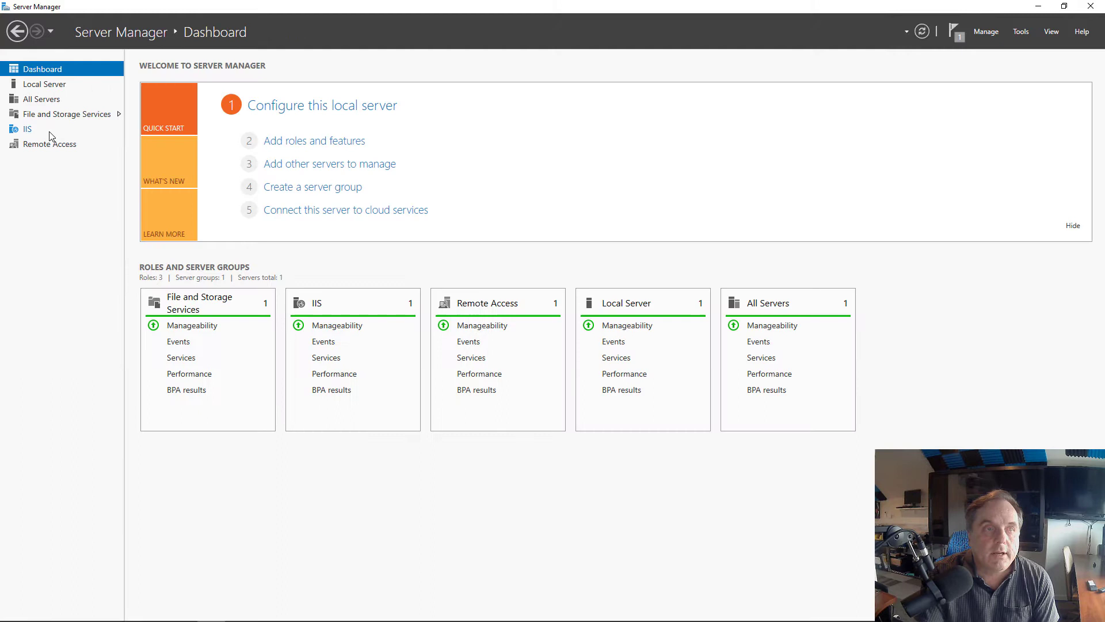
left_click(63, 115)
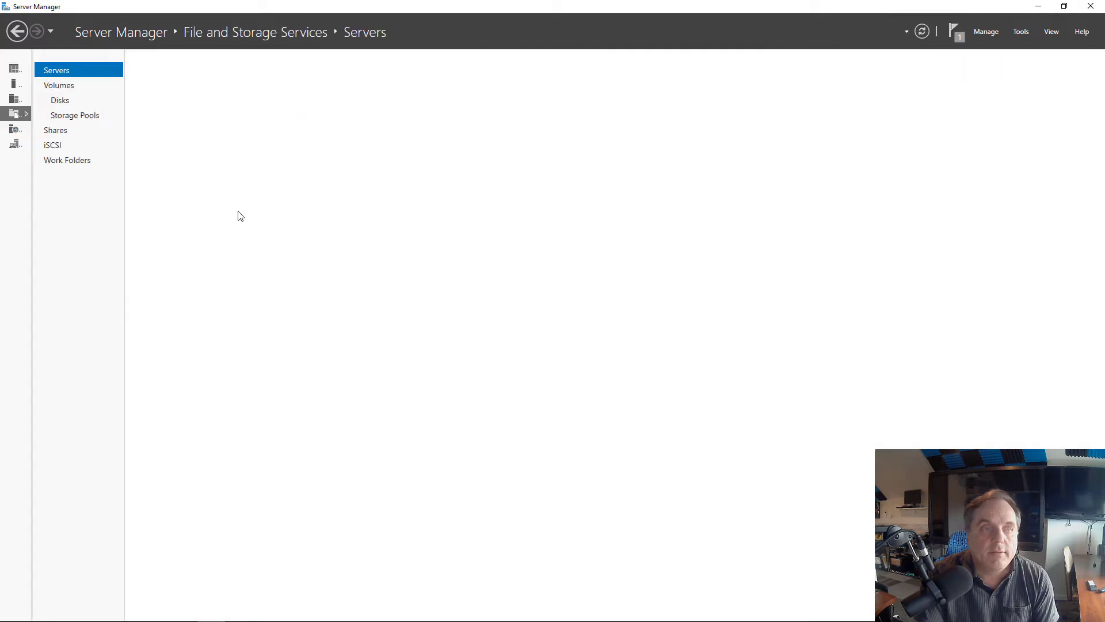
left_click(54, 146)
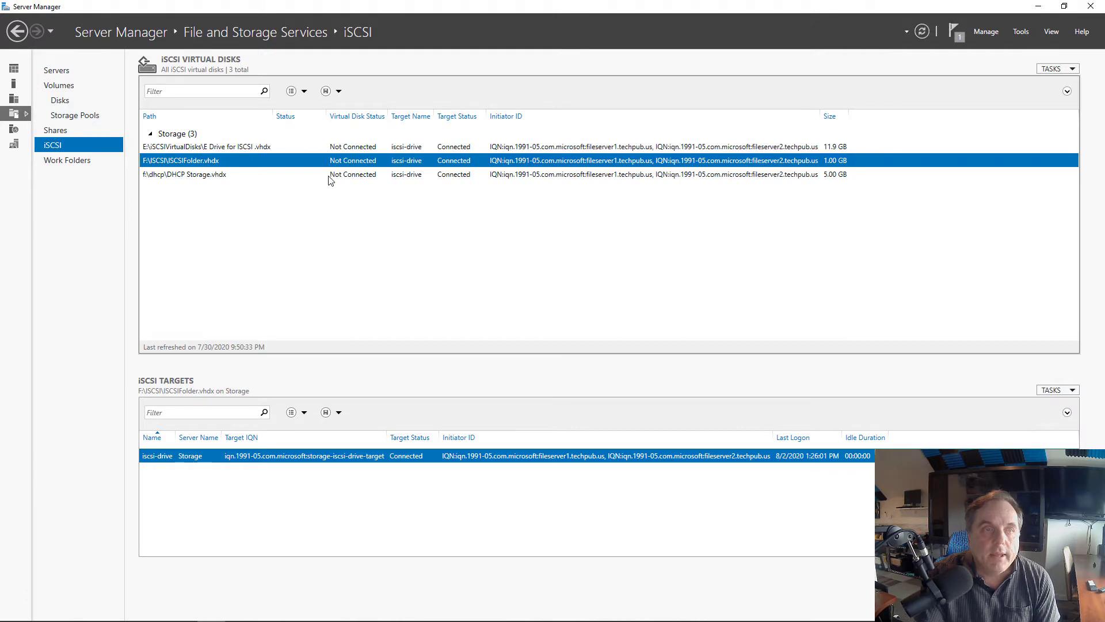
left_click(326, 148)
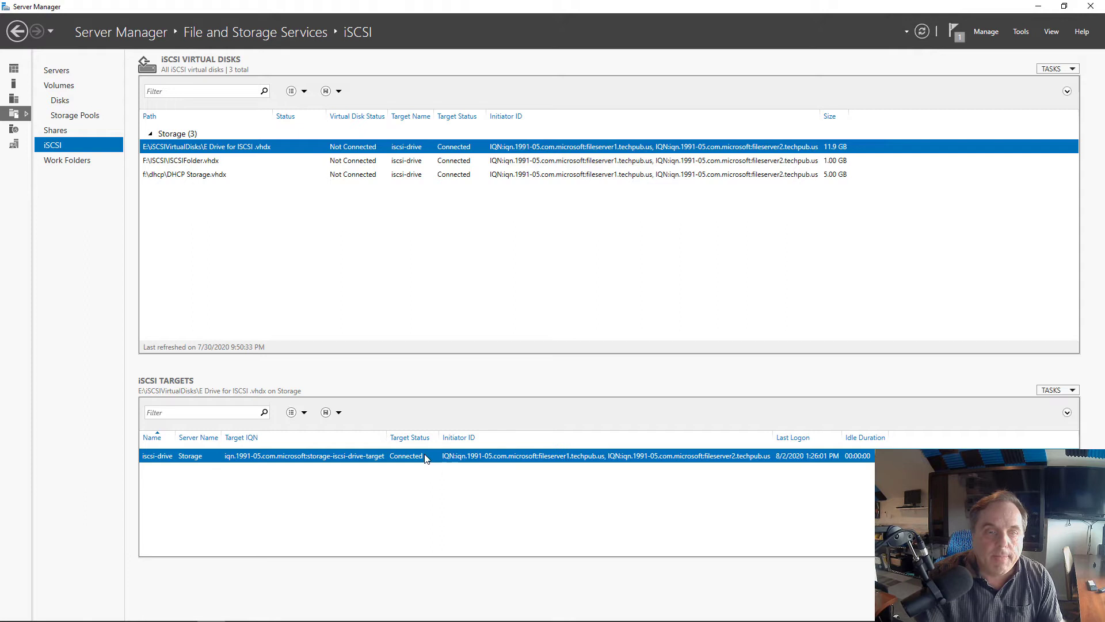
Enable CHAP in the iscsi-drive target's Security properties
right_click(425, 455)
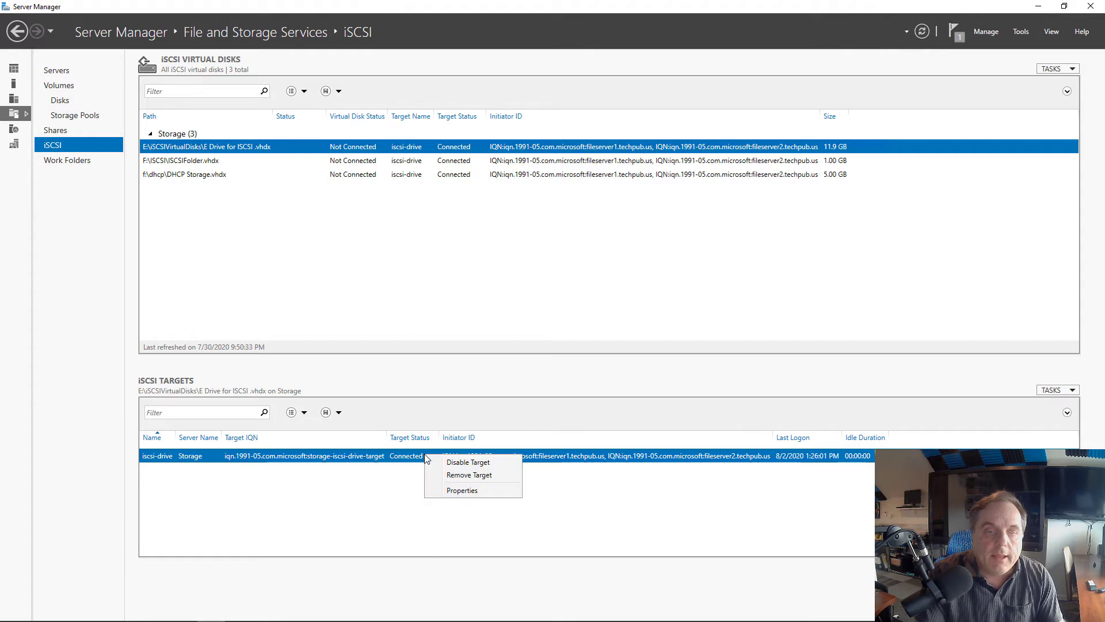
left_click(449, 491)
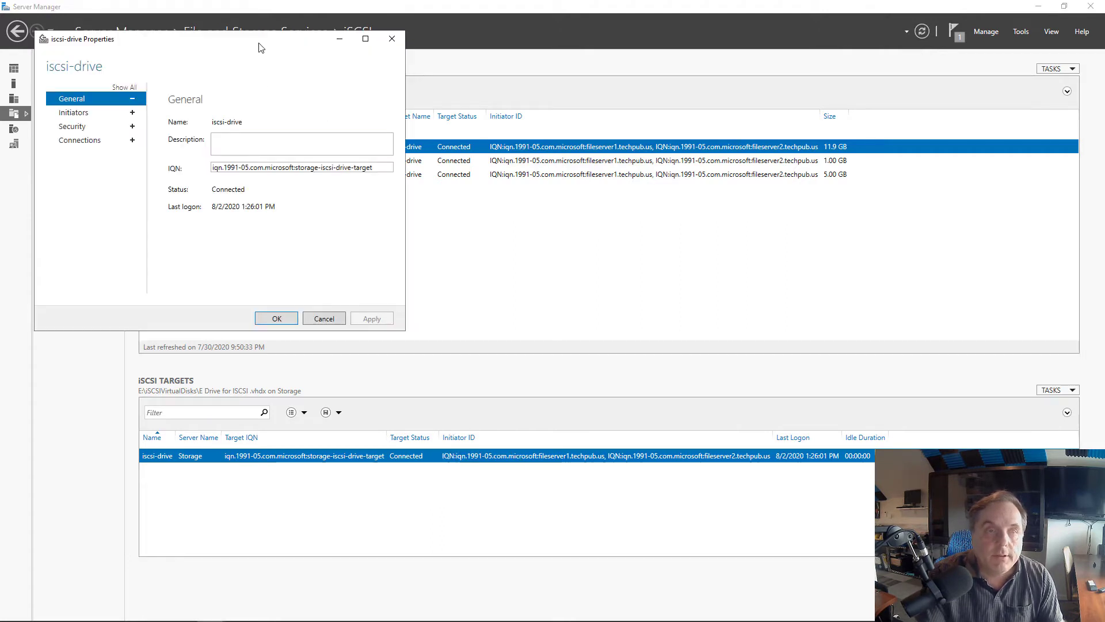
left_click_drag(259, 47, 585, 74)
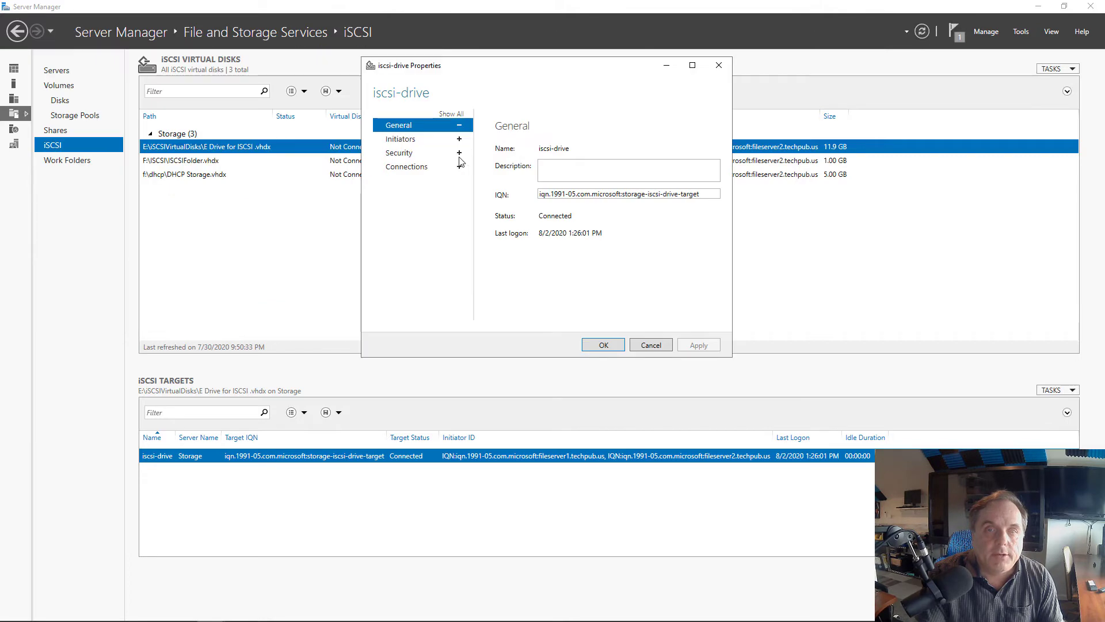
left_click(403, 154)
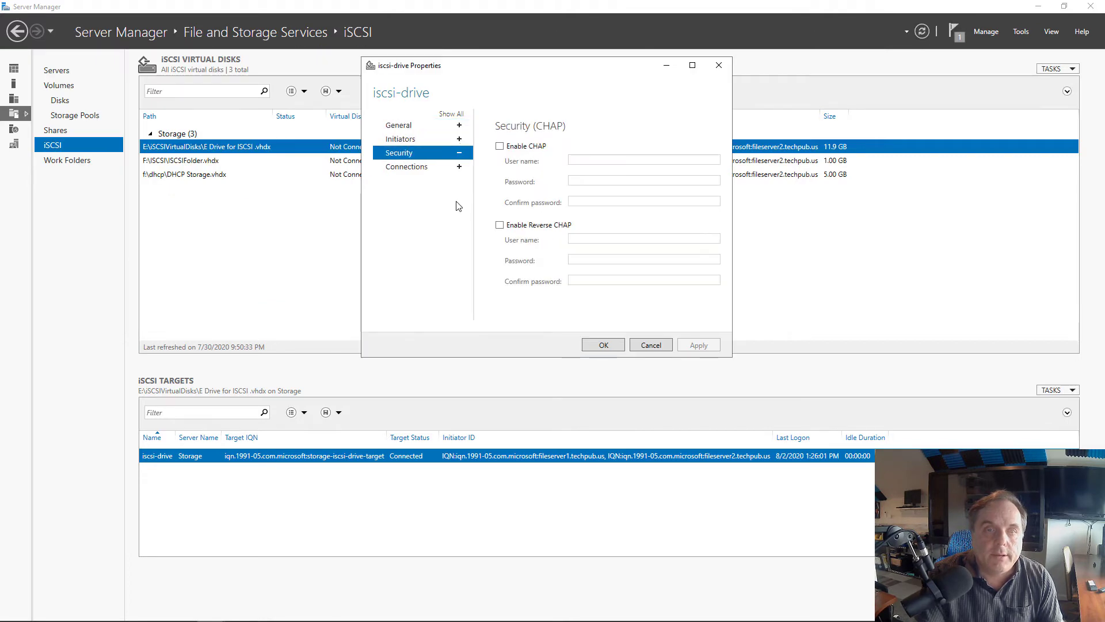
left_click(527, 148)
left_click(583, 182)
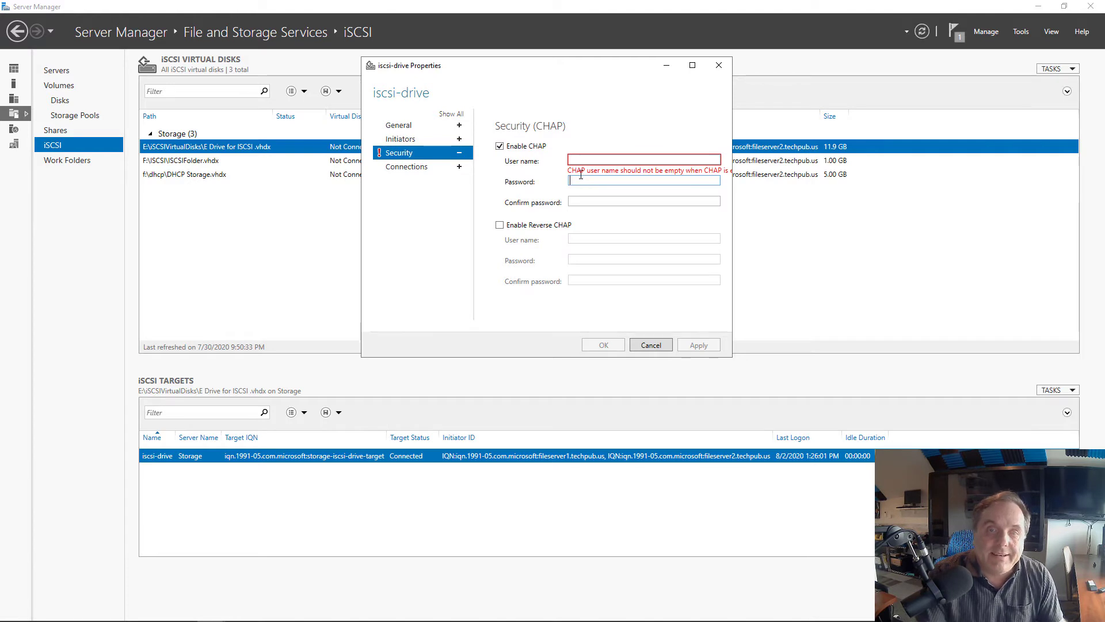
Enter CHAP user name 'administrator' and the matching secret, then apply and close the target properties
left_click(576, 160)
type("ad")
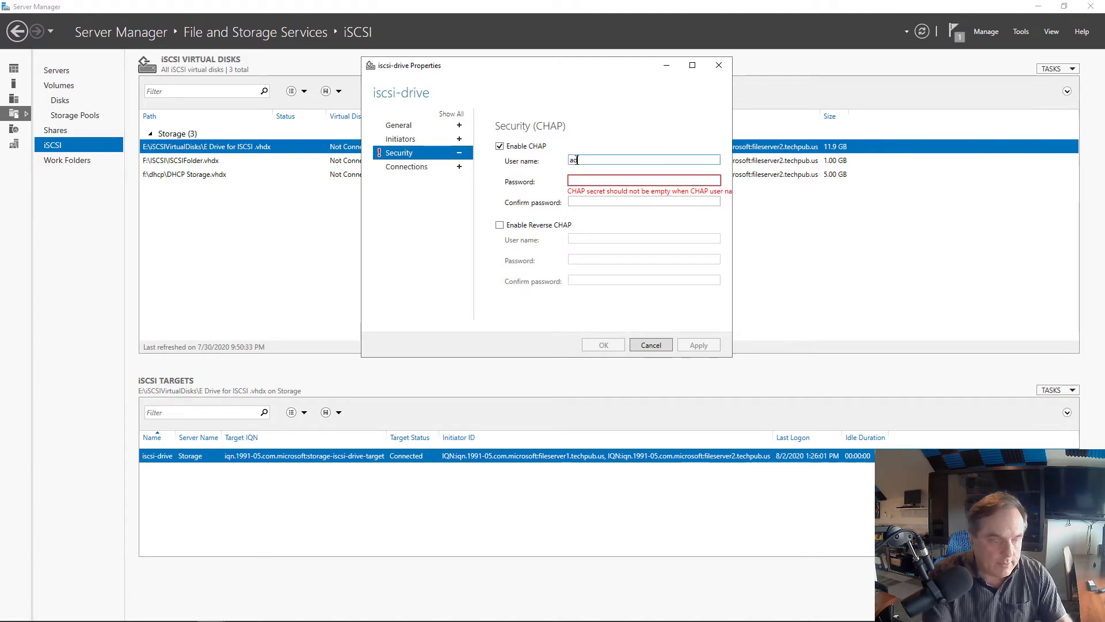
type("ministrator")
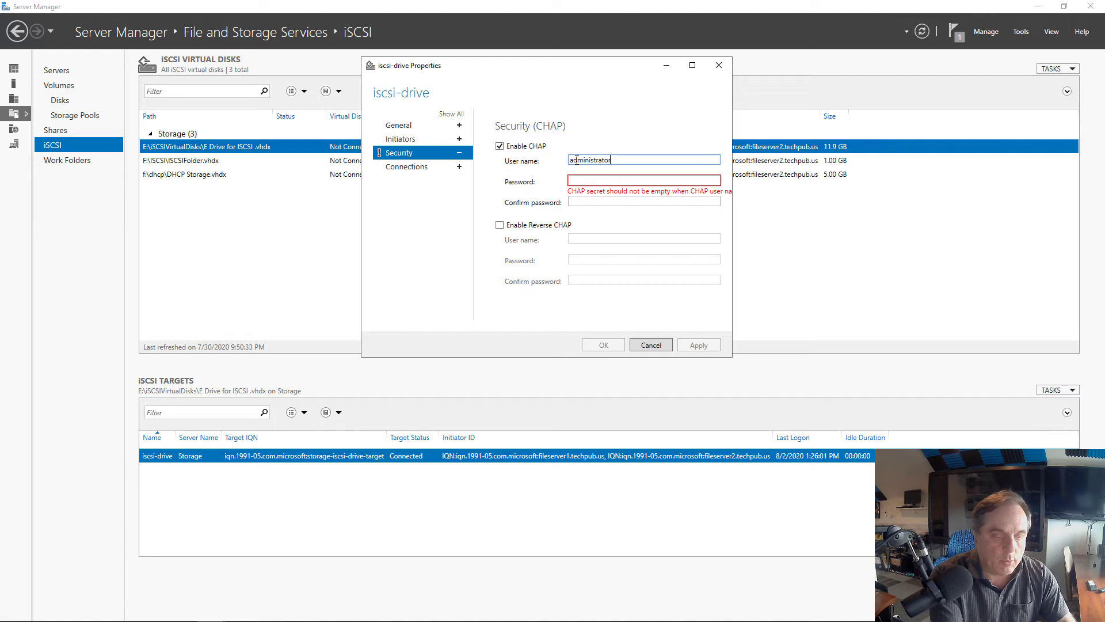
left_click(581, 182)
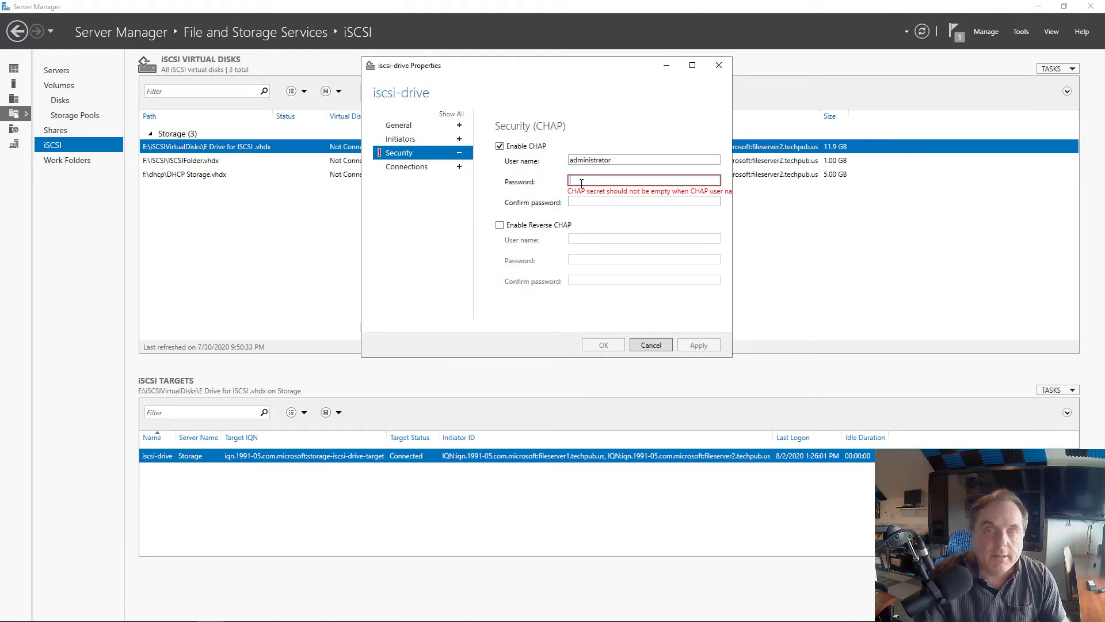
type("••••")
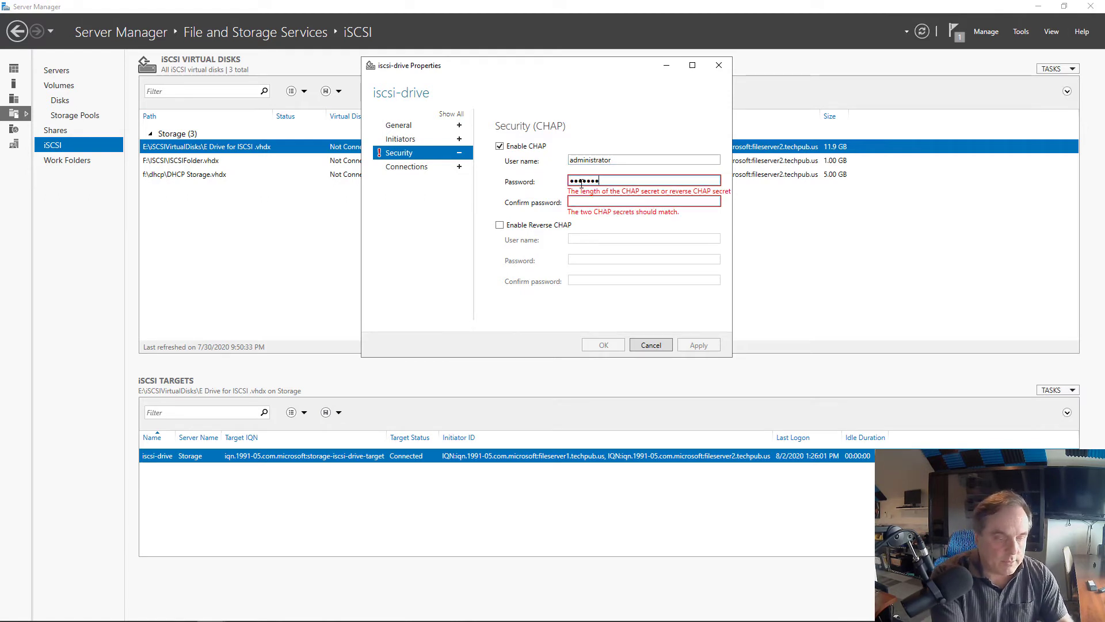
type("••••••••")
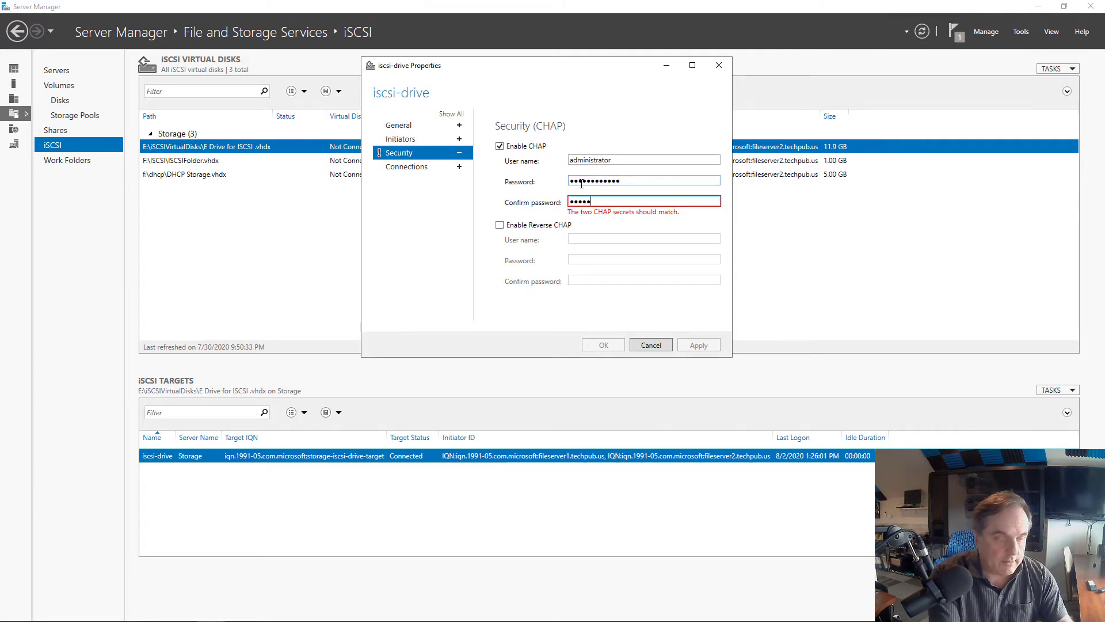
type("••")
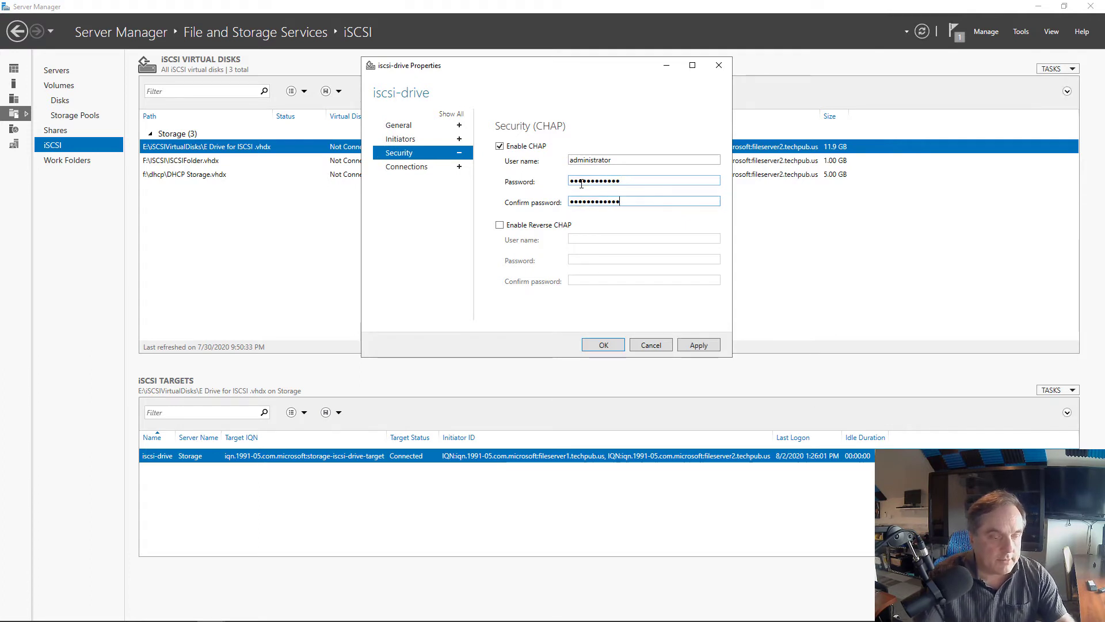
left_click(699, 345)
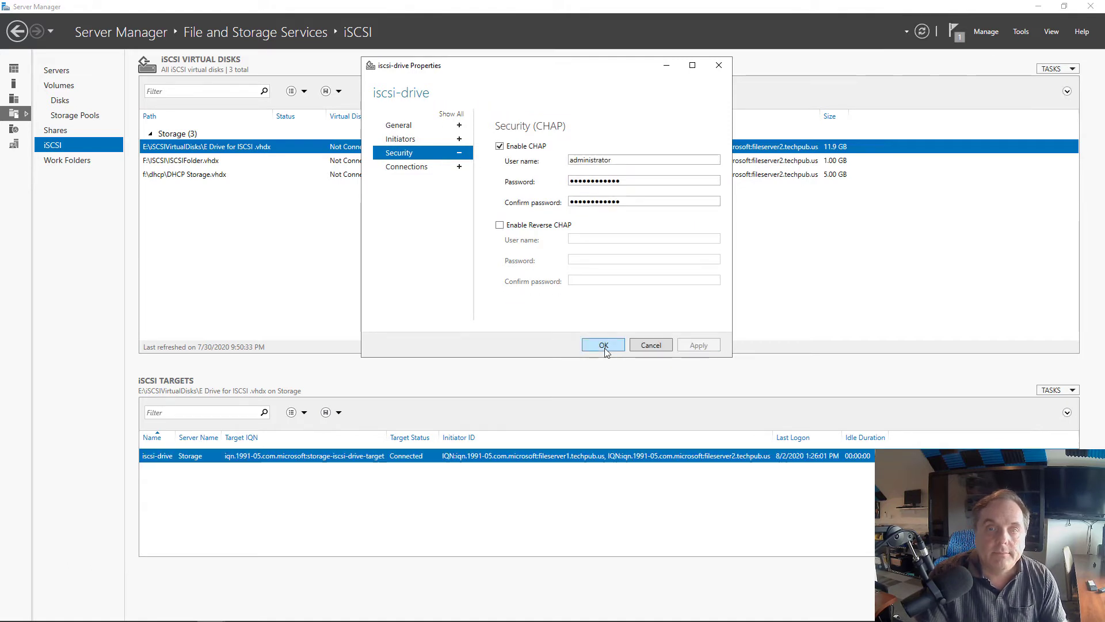
left_click(604, 345)
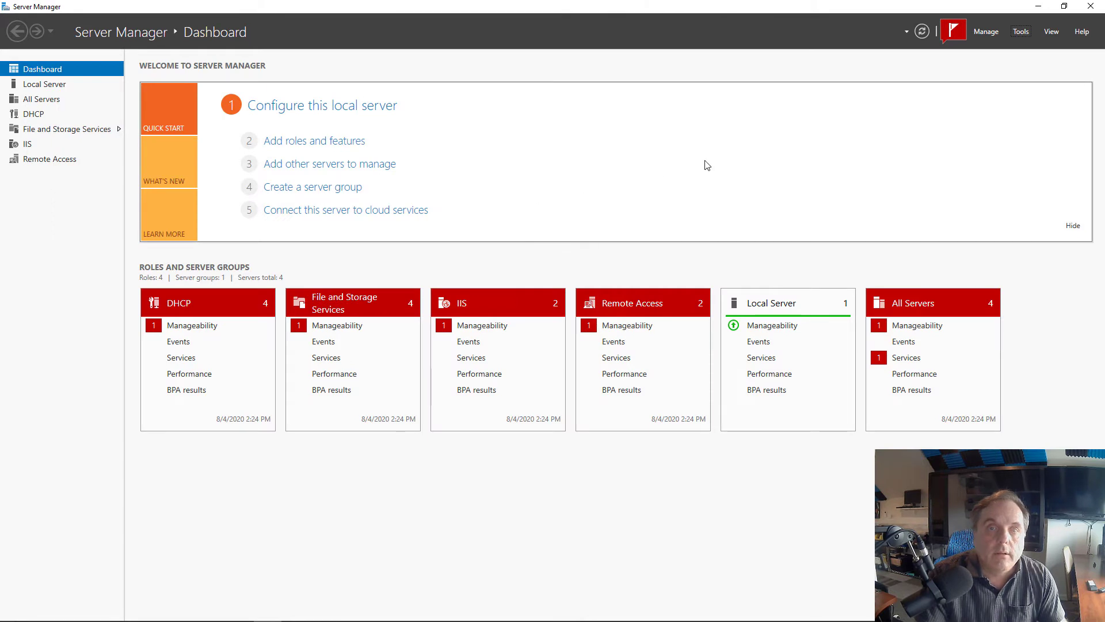
Open the Tools menu on the cluster node's Server Manager dashboard
left_click(1021, 32)
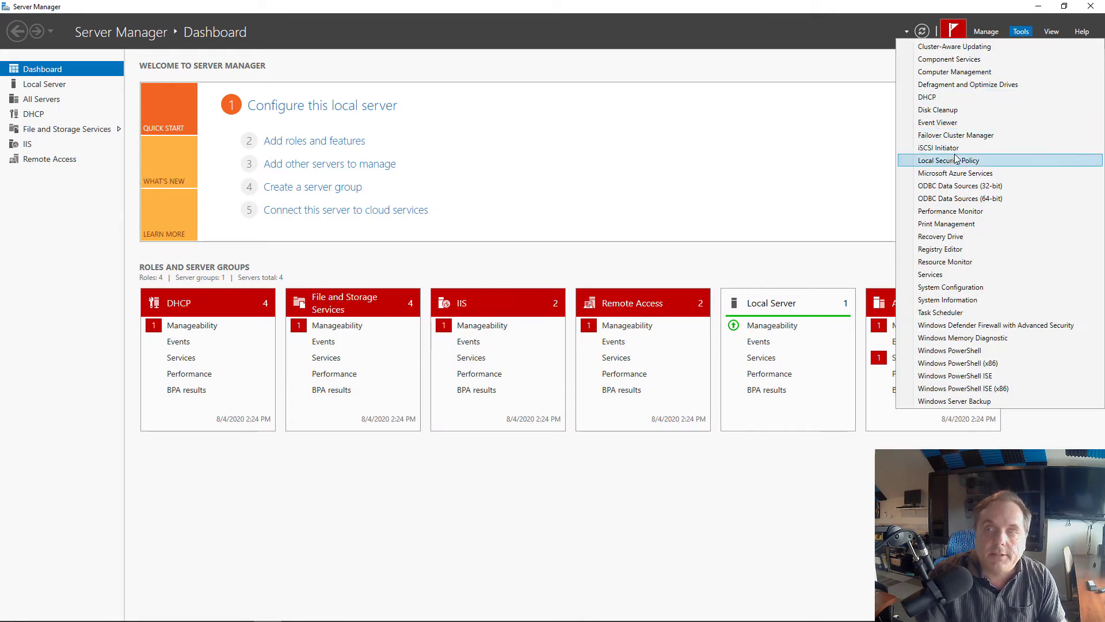
Select the storage drive target in iSCSI Initiator and refresh to confirm it is still Connected
left_click(955, 148)
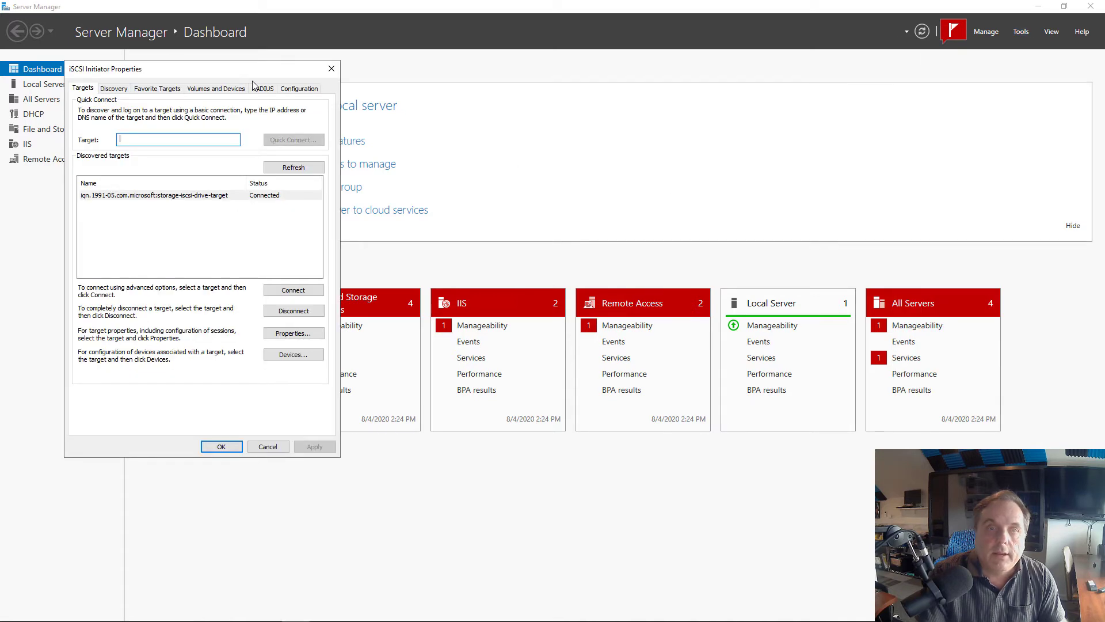
left_click_drag(251, 69, 558, 71)
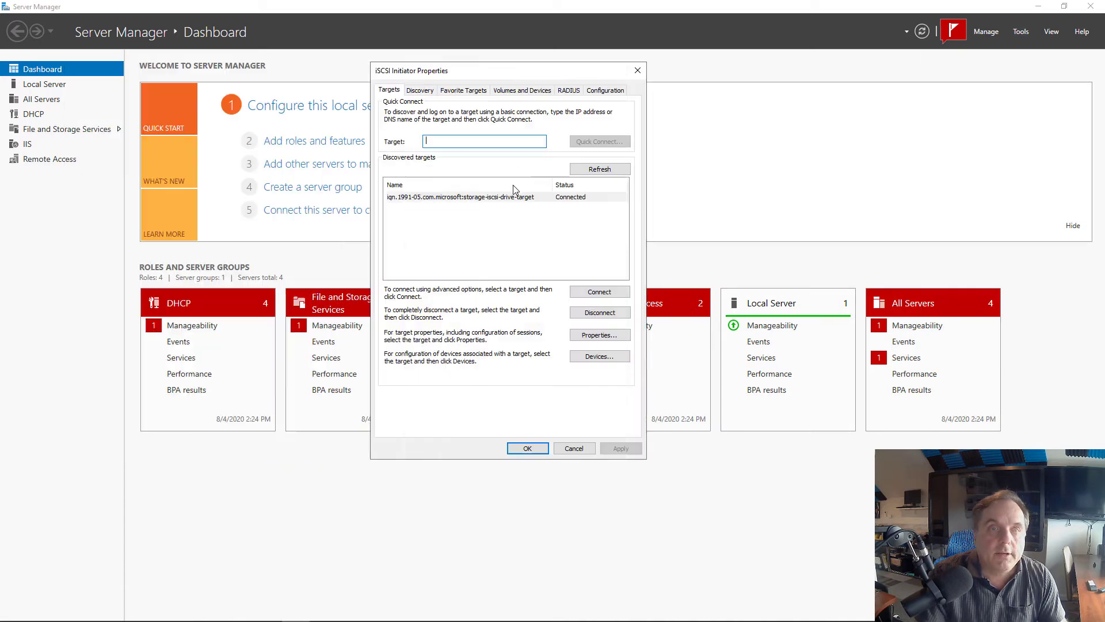
left_click(507, 197)
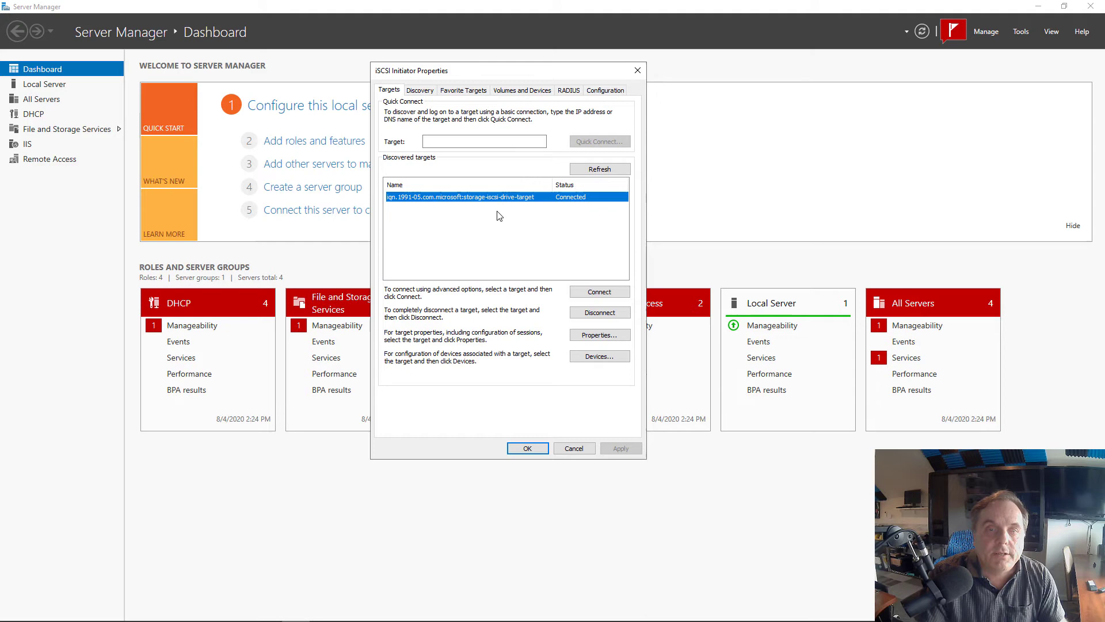
left_click(600, 168)
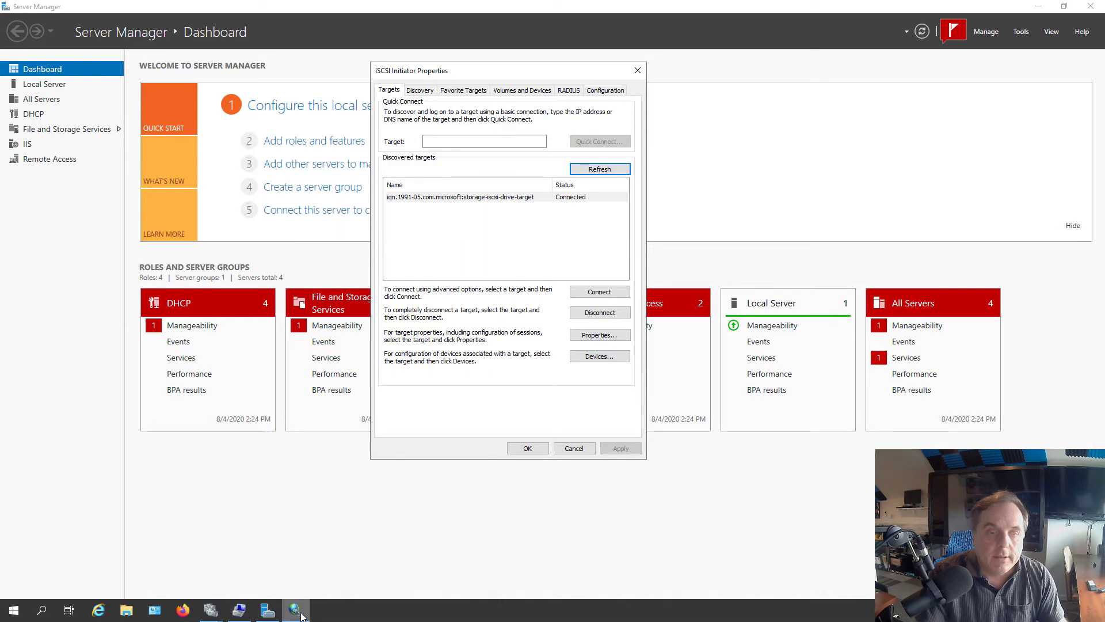
Minimize iSCSI Initiator and launch Computer Management maximized
left_click(294, 614)
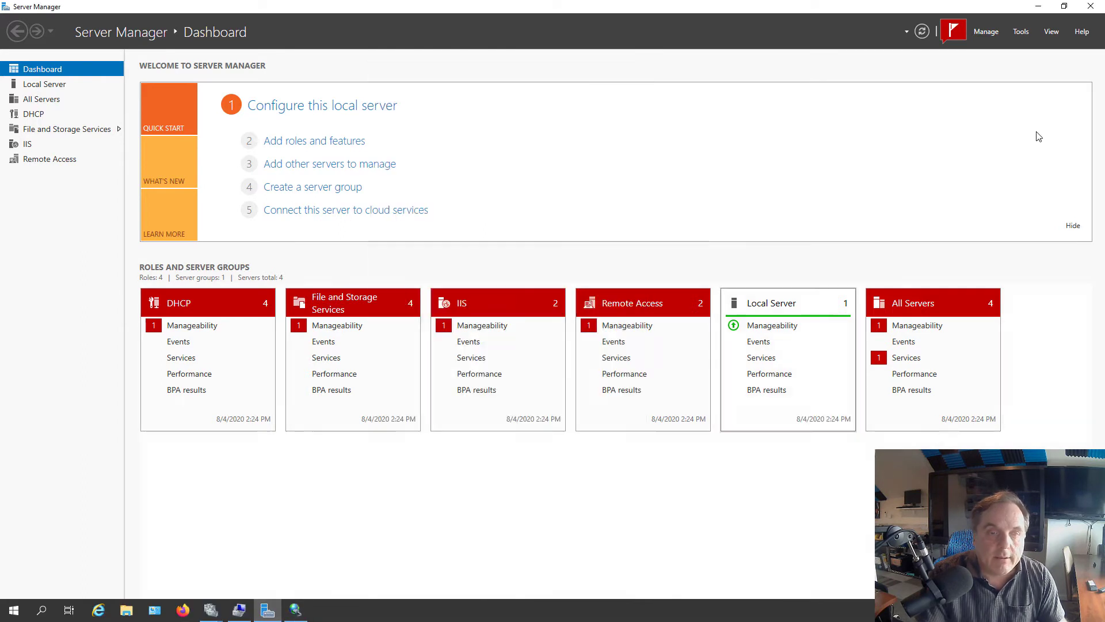
left_click(1021, 32)
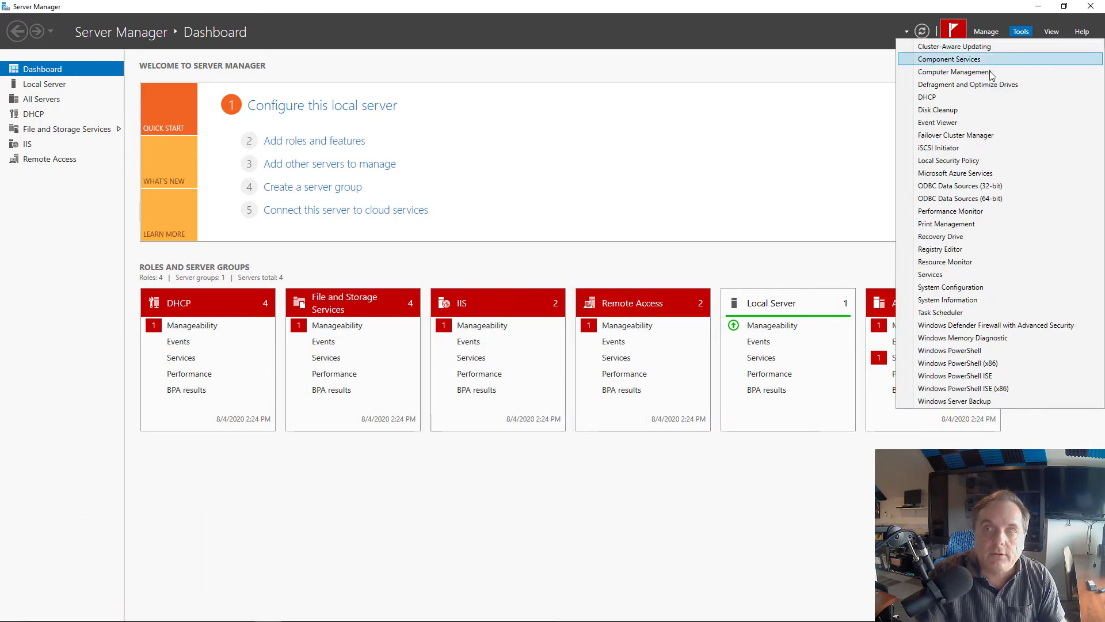
left_click(990, 72)
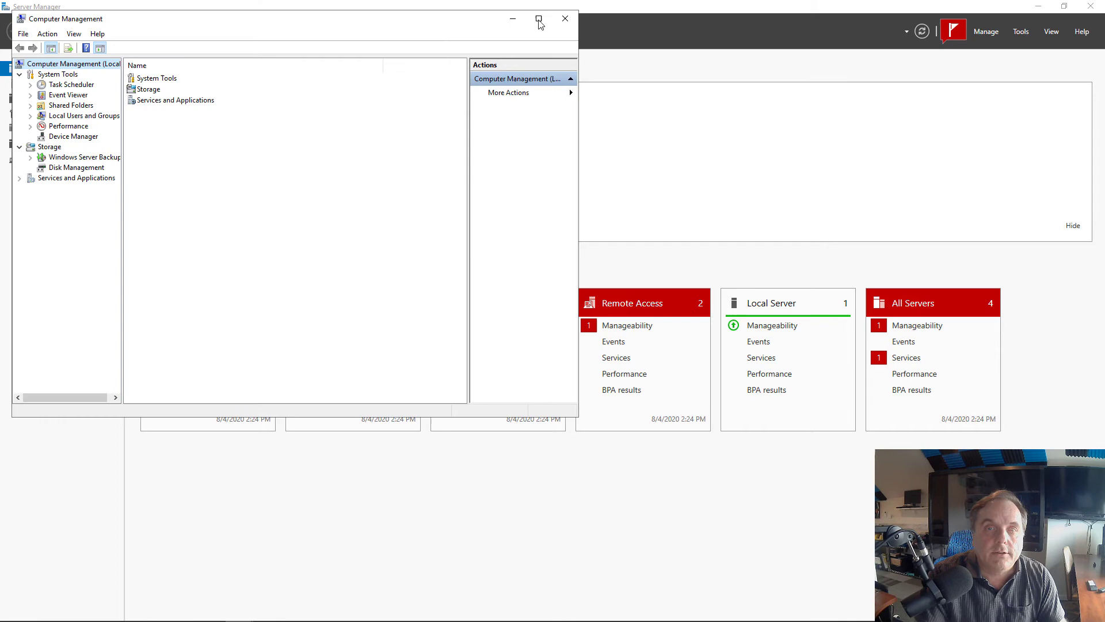
left_click(539, 19)
Inspect Disks 0–3 in Disk Management, including the Reserved 4.98 GB Disk 3
double_click(136, 75)
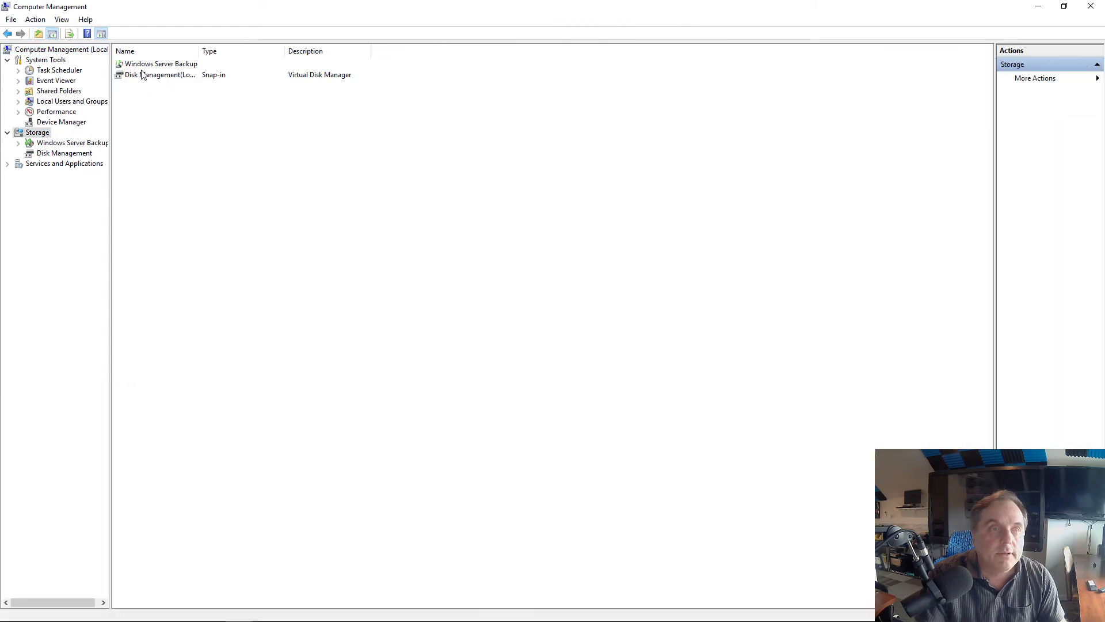
double_click(144, 74)
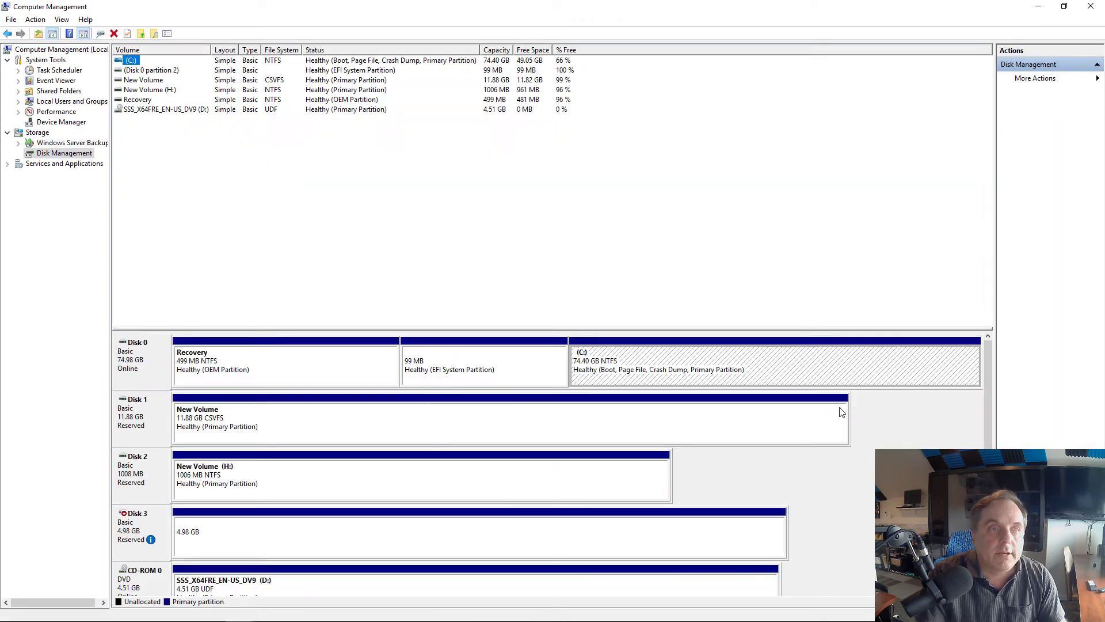
scroll(621, 473, "down", 1)
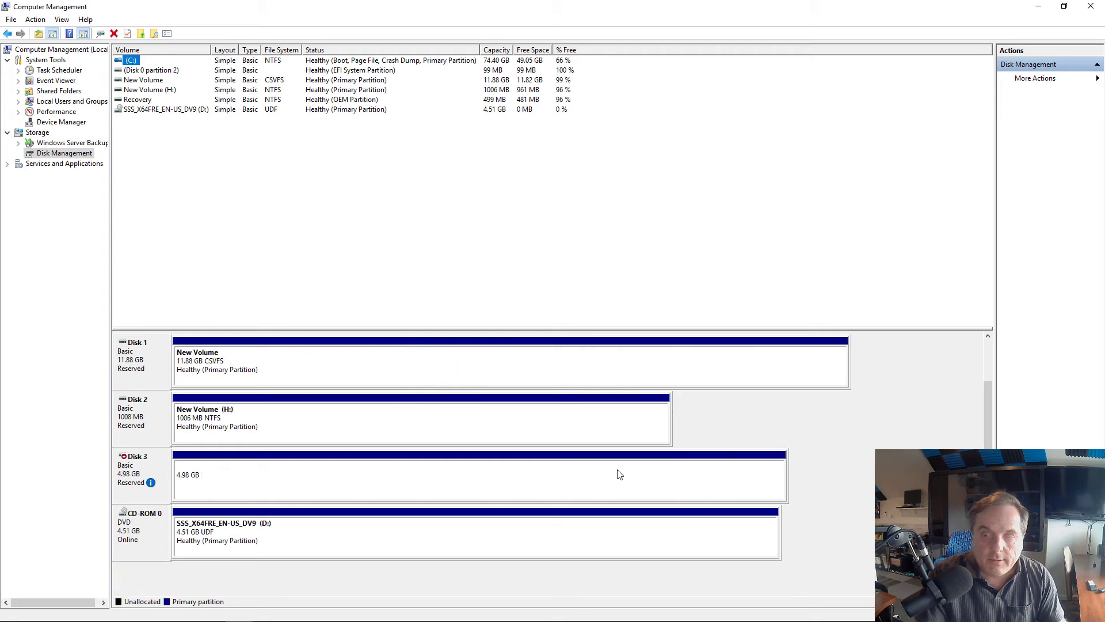
scroll(552, 470, "up", 1)
left_click(149, 487)
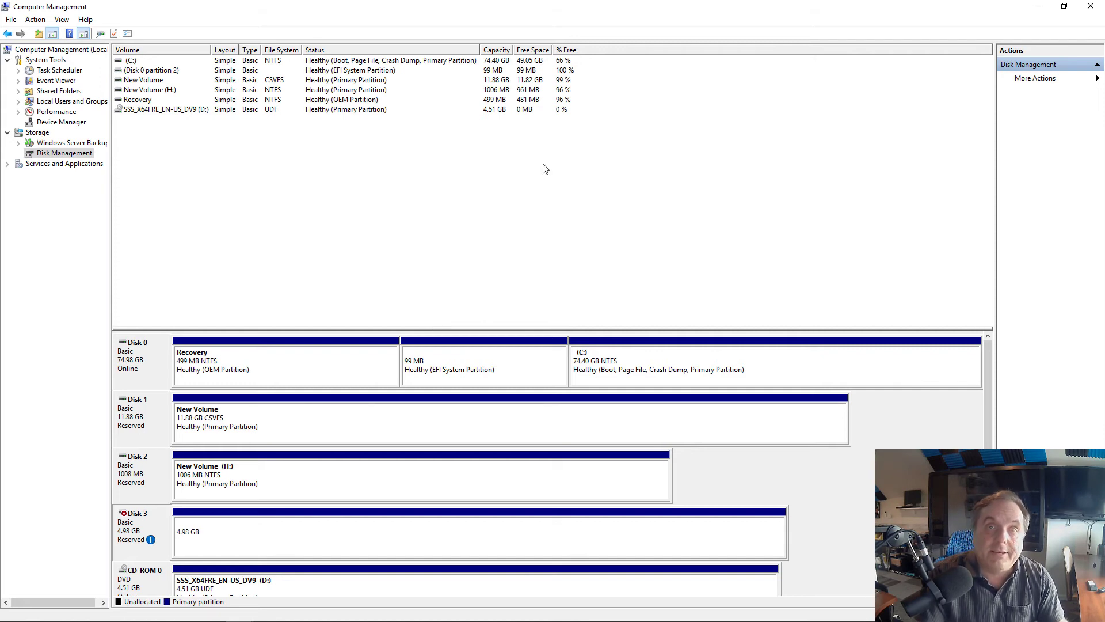
On the second server, open iSCSI Initiator Properties
key("alt+Tab")
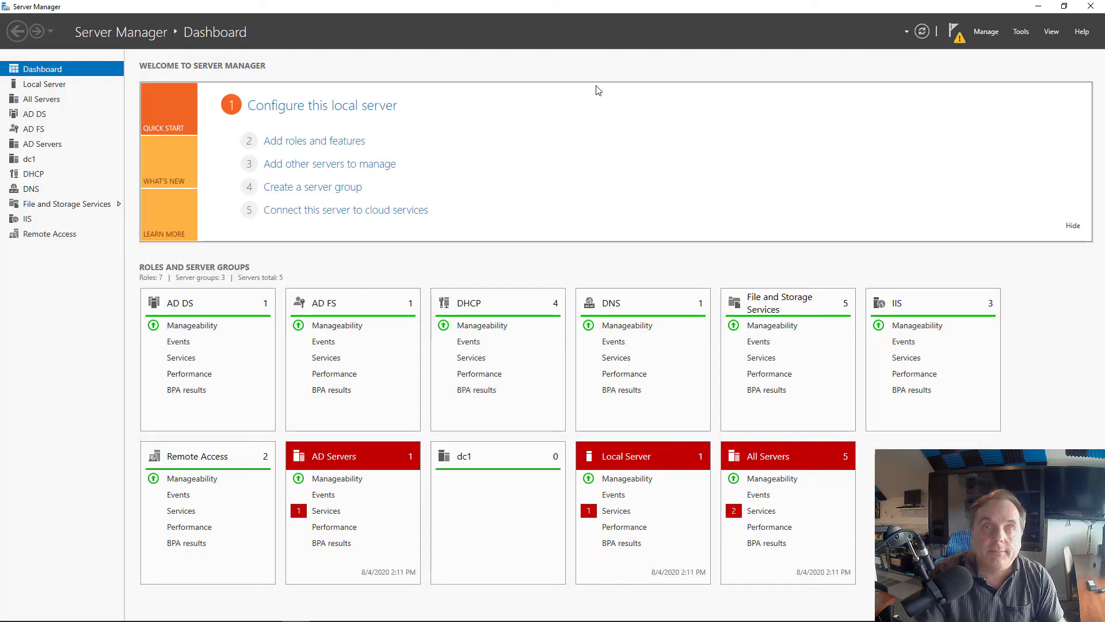
left_click(1021, 32)
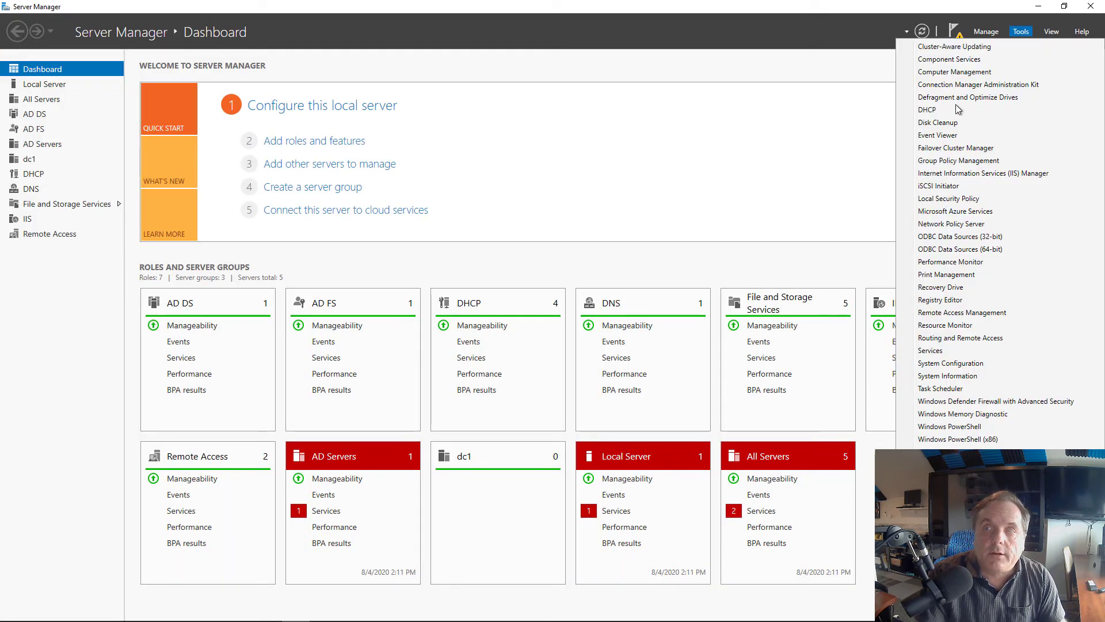
left_click(940, 186)
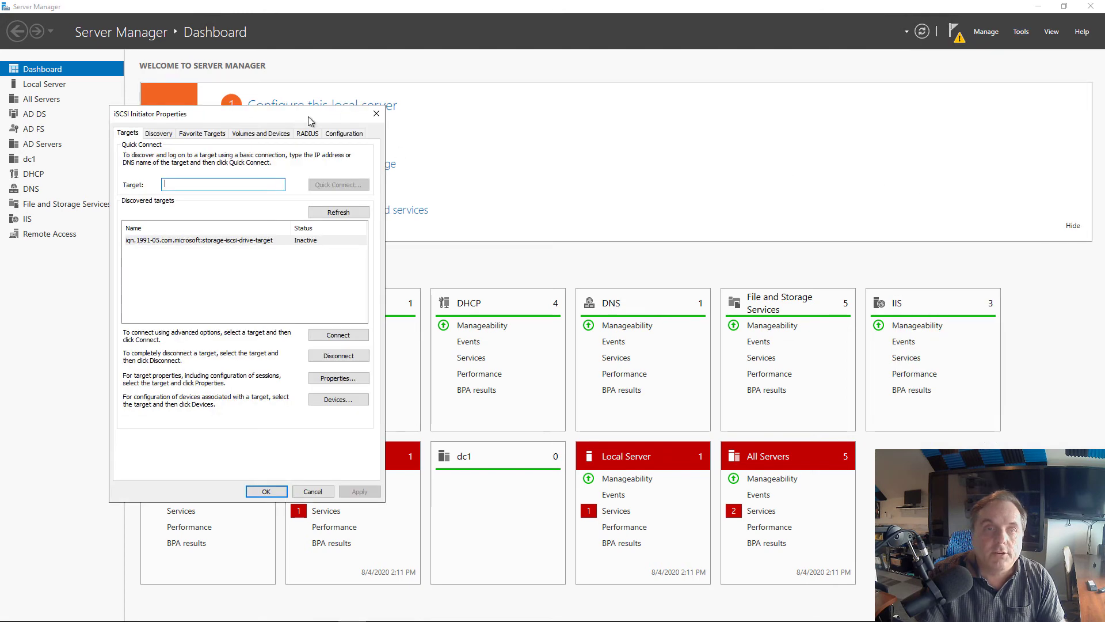
left_click_drag(308, 119, 590, 112)
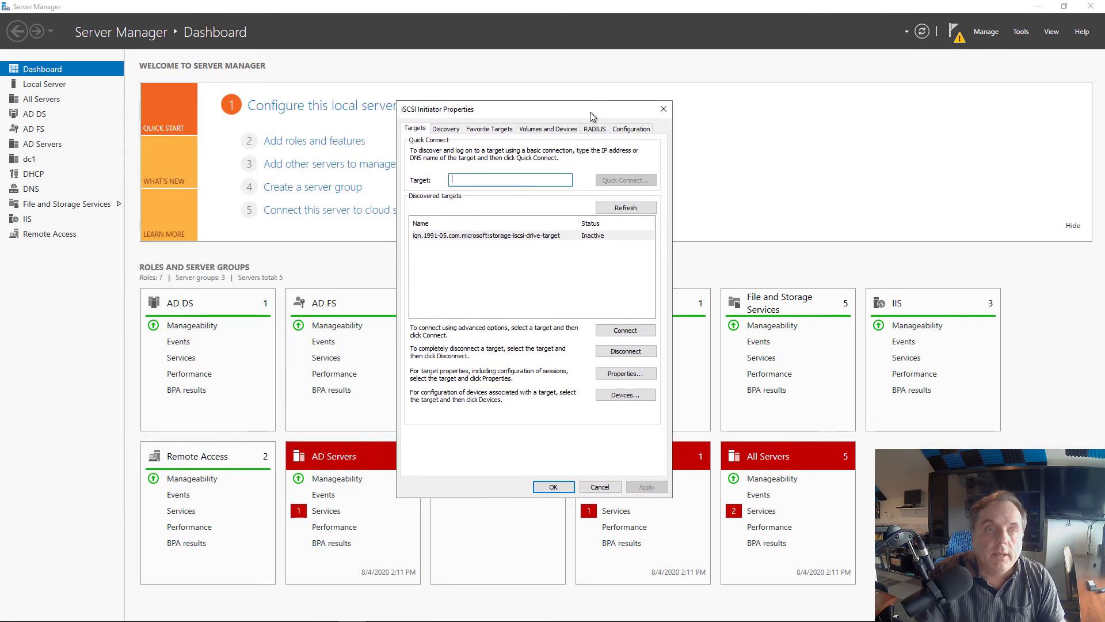
Attempt to connect to the storage drive target and dismiss the Authentication Failure message
left_click(562, 237)
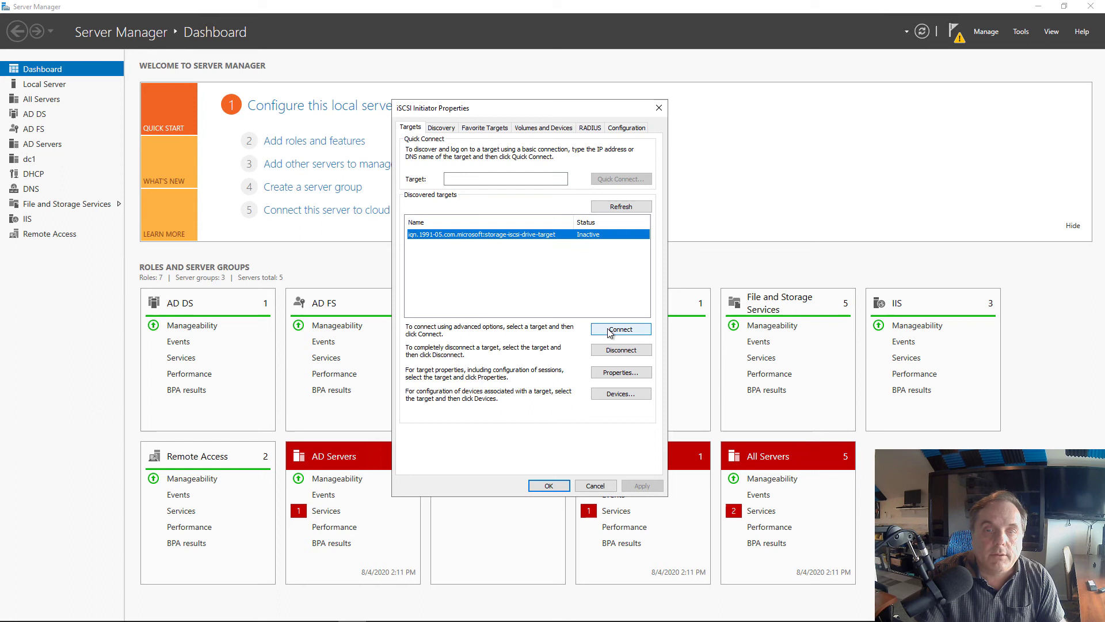
left_click(610, 331)
left_click(555, 225)
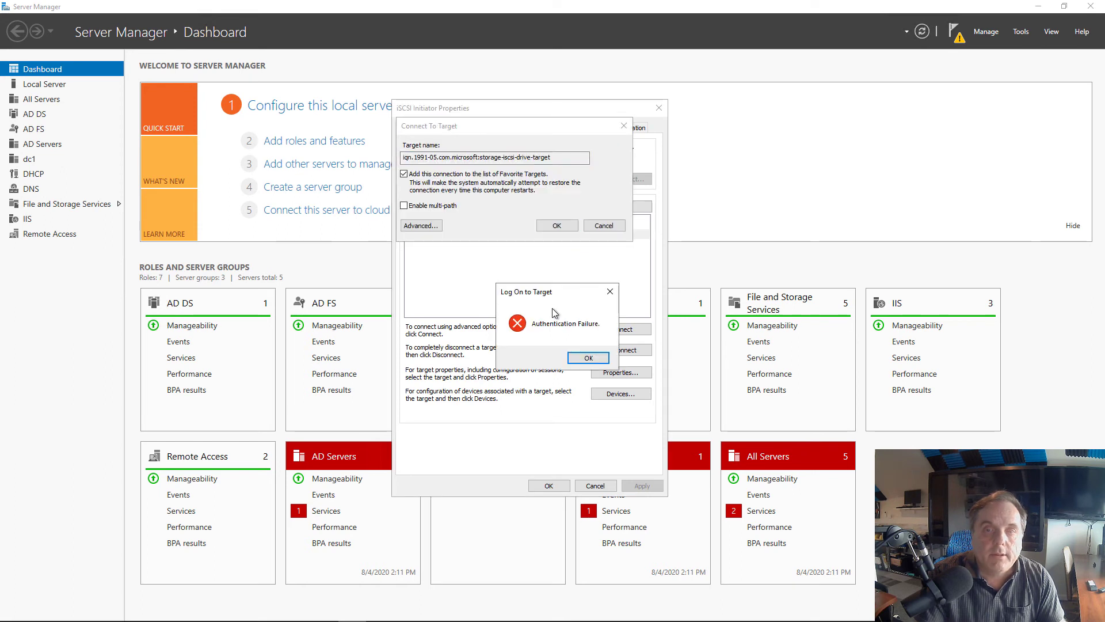
left_click(576, 359)
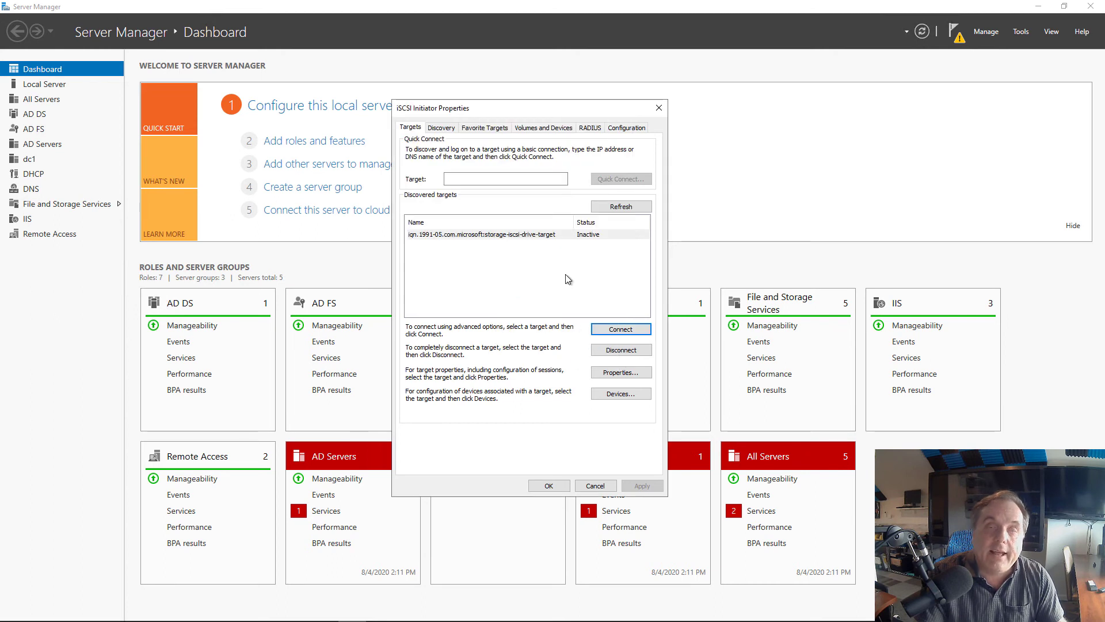
Enter and save the mutual CHAP secret in the second node initiator's Configuration CHAP settings
left_click(589, 128)
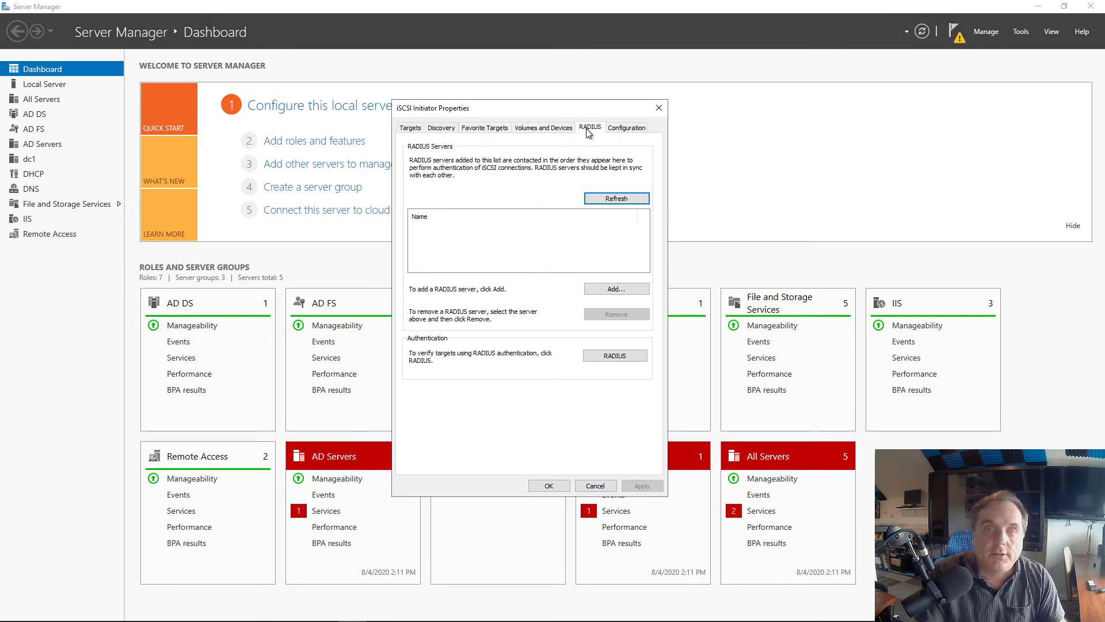
left_click(623, 128)
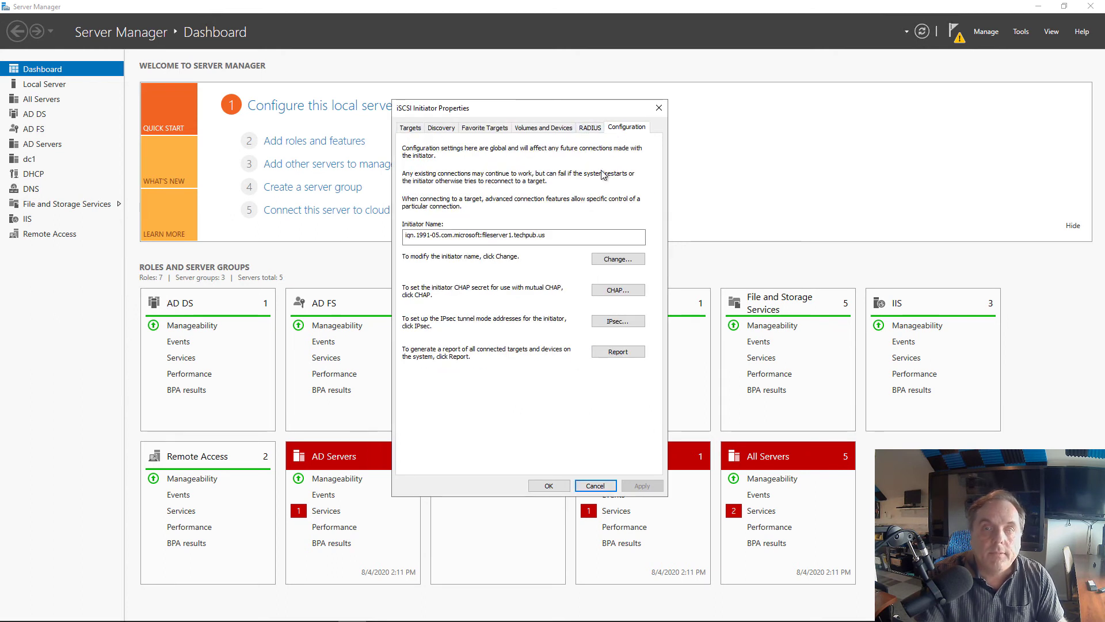
left_click(605, 292)
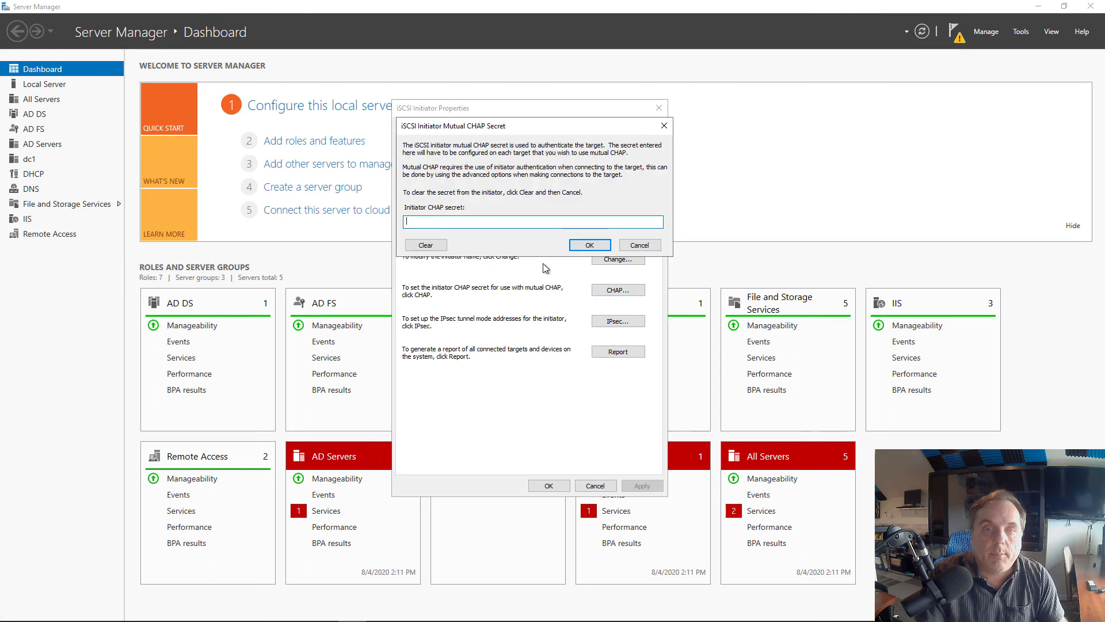
type("•••••••••")
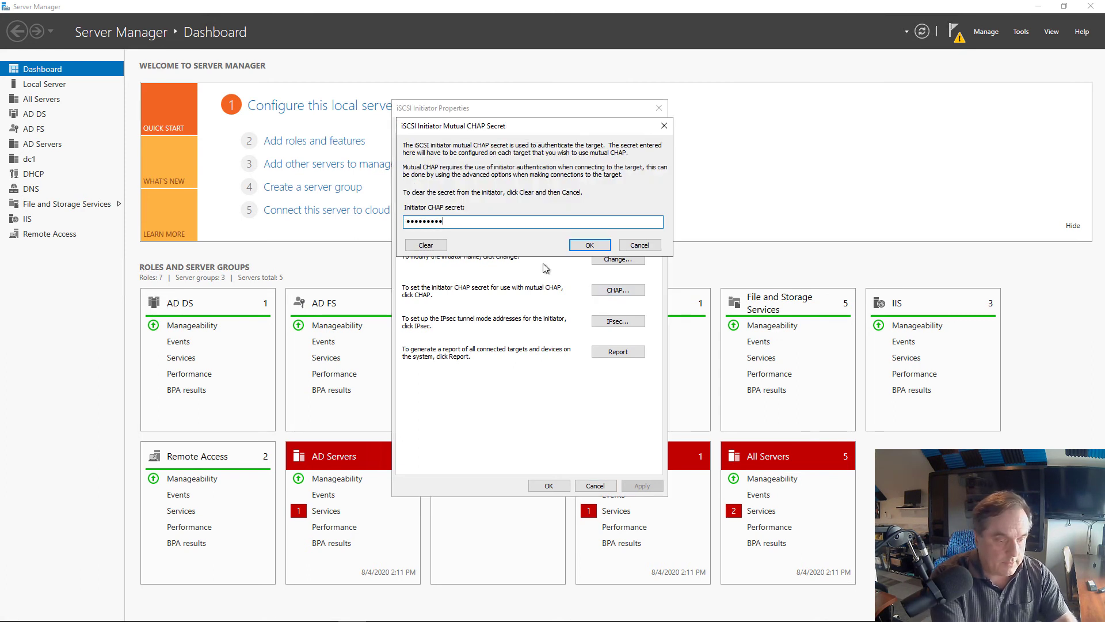
type("•••")
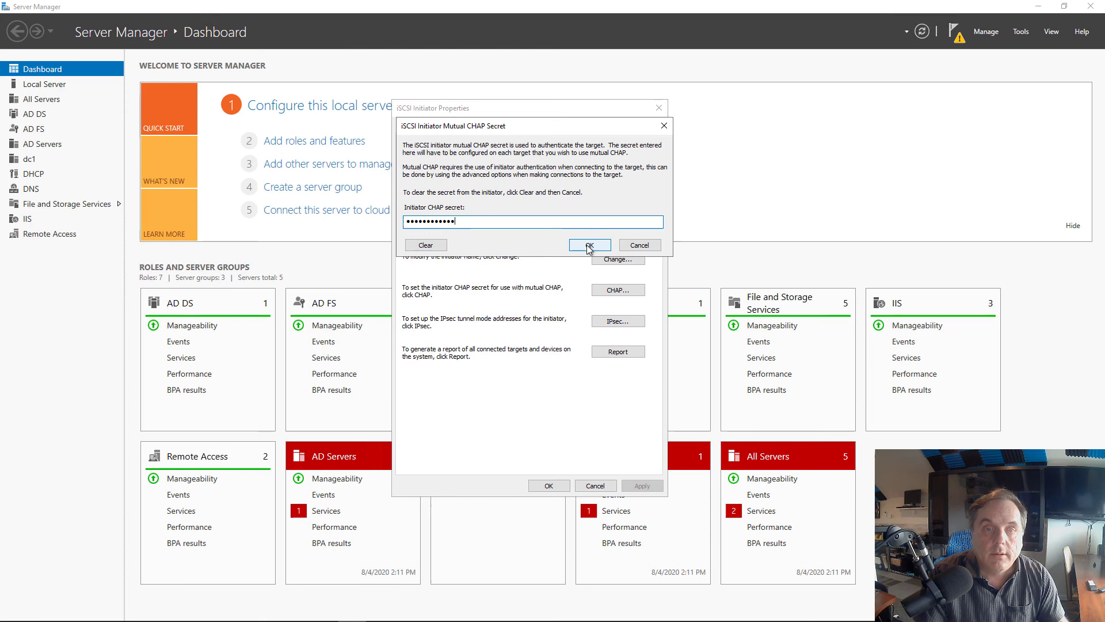
left_click(589, 246)
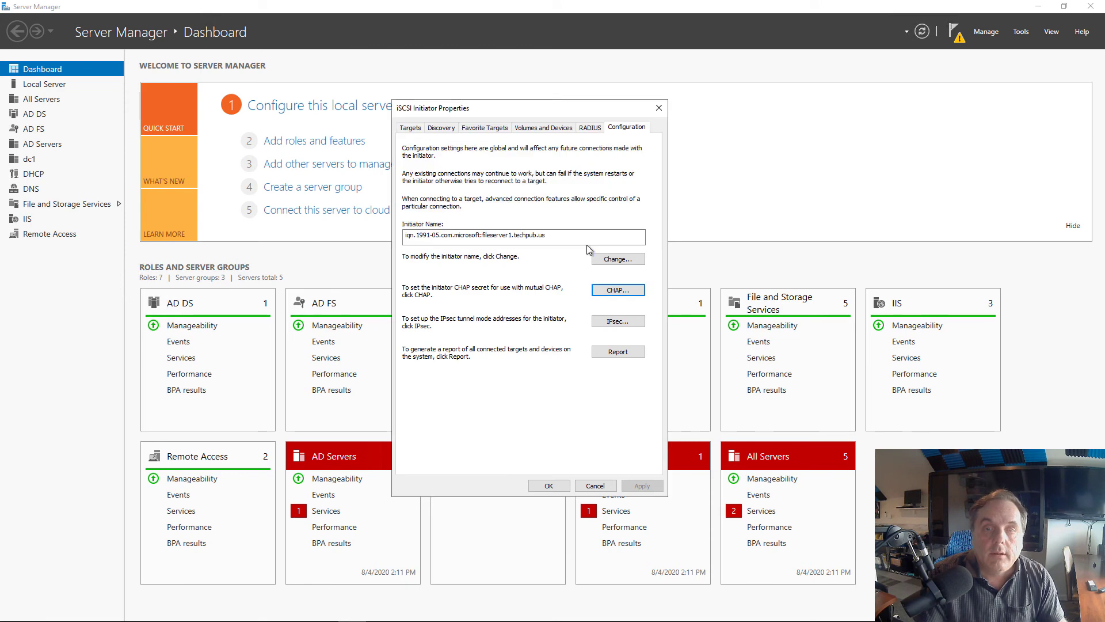
Reconnect the inactive storage drive target from the Targets list and verify it shows Connected
left_click(410, 128)
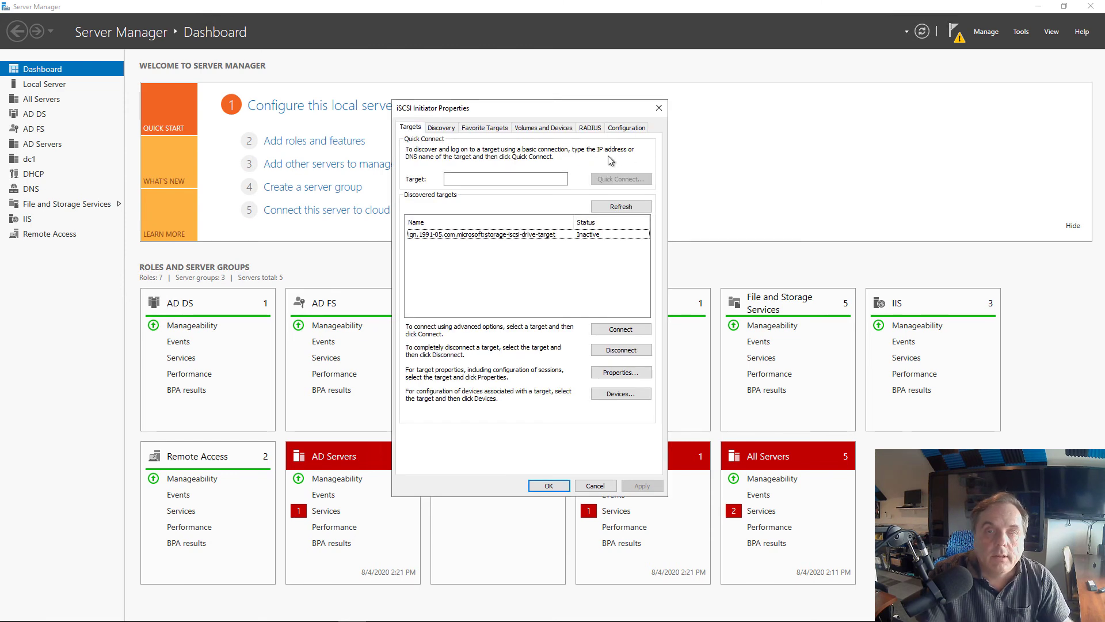
left_click(568, 241)
left_click(612, 333)
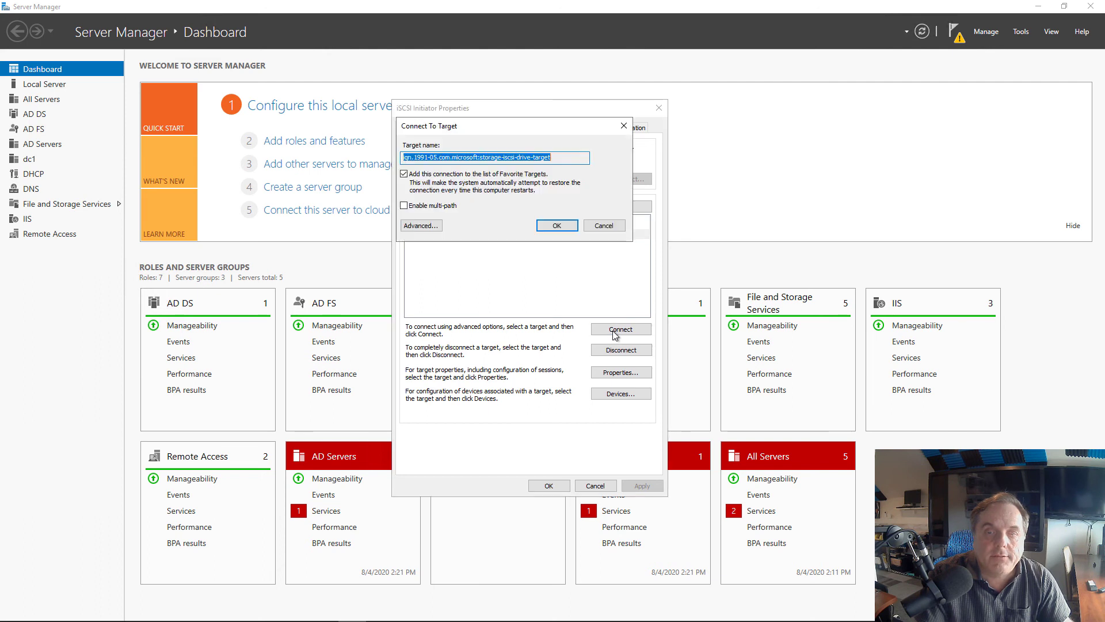
left_click(557, 227)
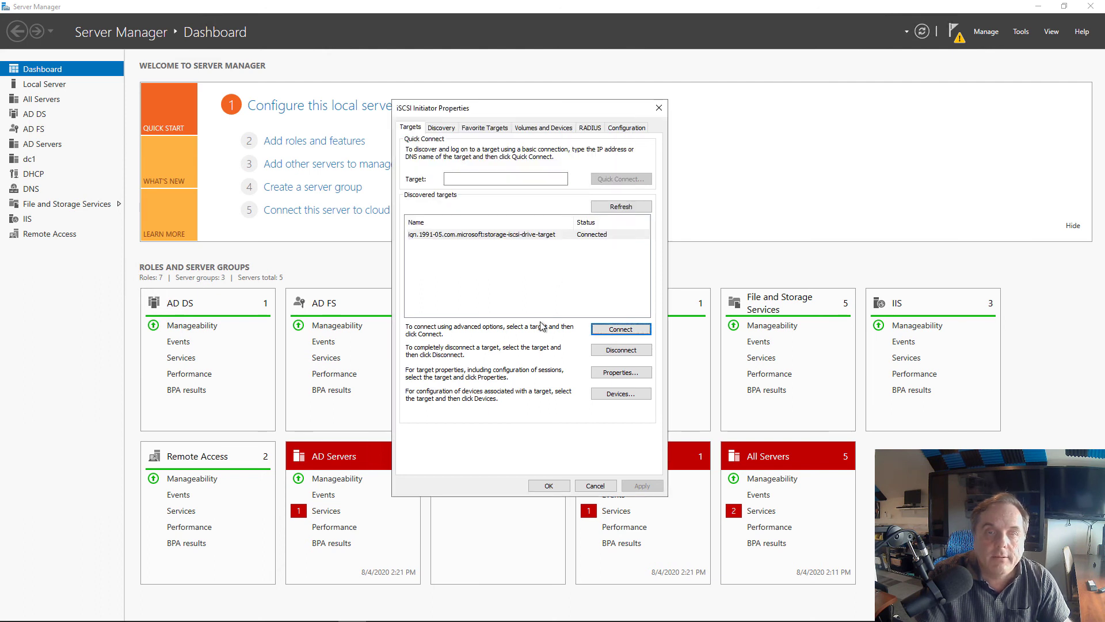
left_click(535, 235)
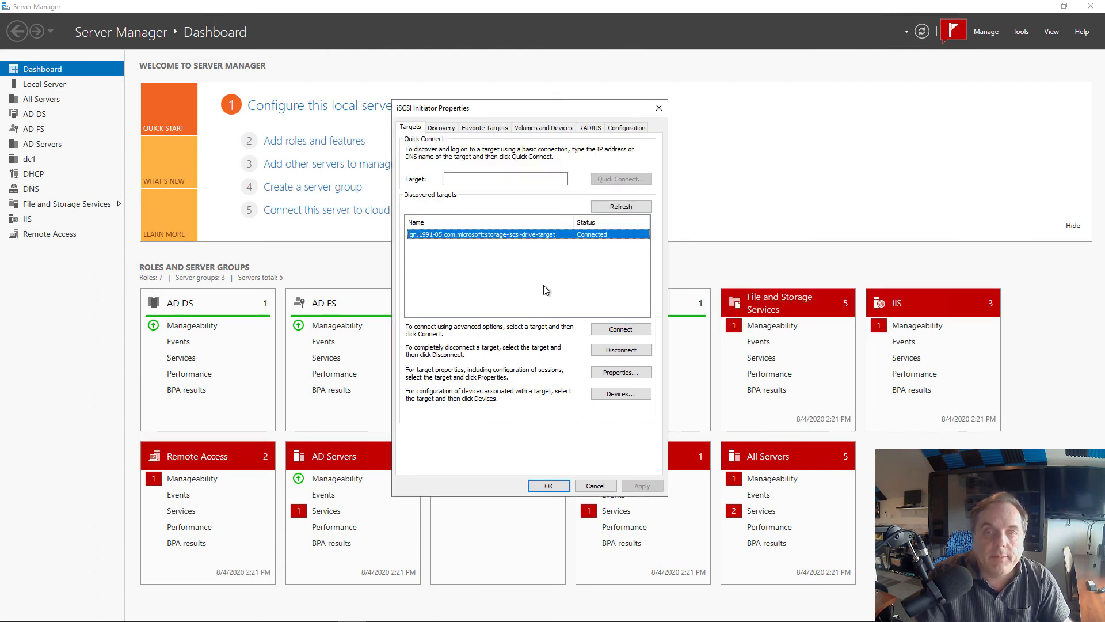